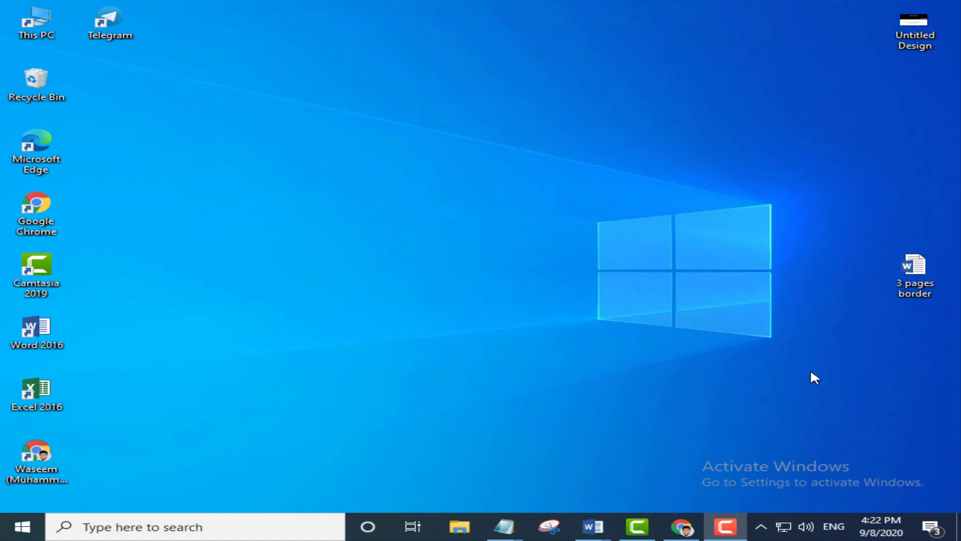
- Switch to Chrome, subscribe to the Waseem Academy YouTube channel with notifications set to All, and minimize the browser
click(682, 526)
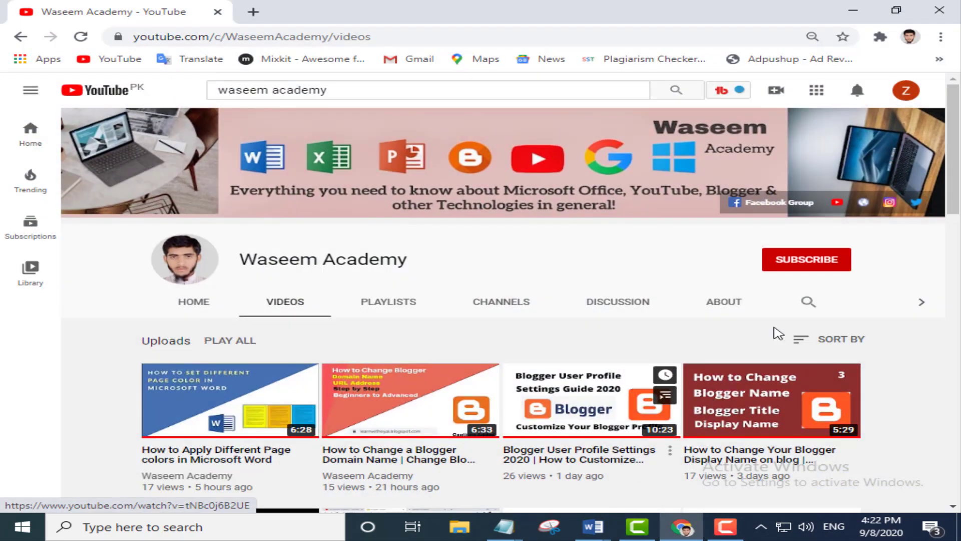
click(816, 267)
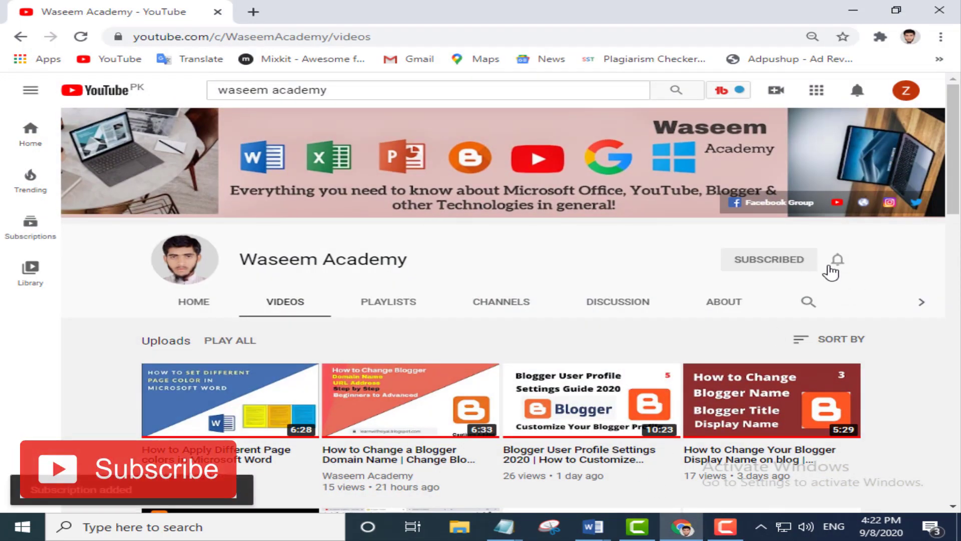
click(839, 262)
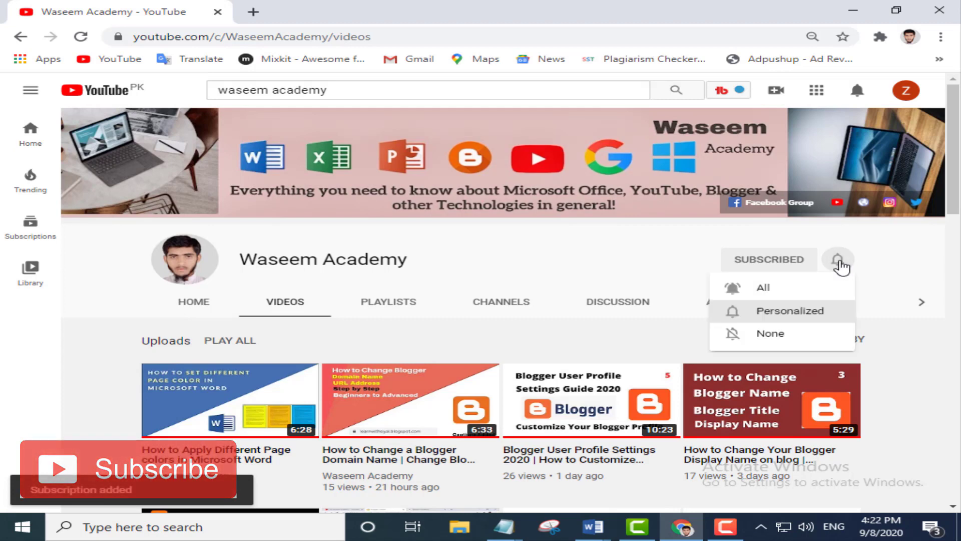
click(763, 296)
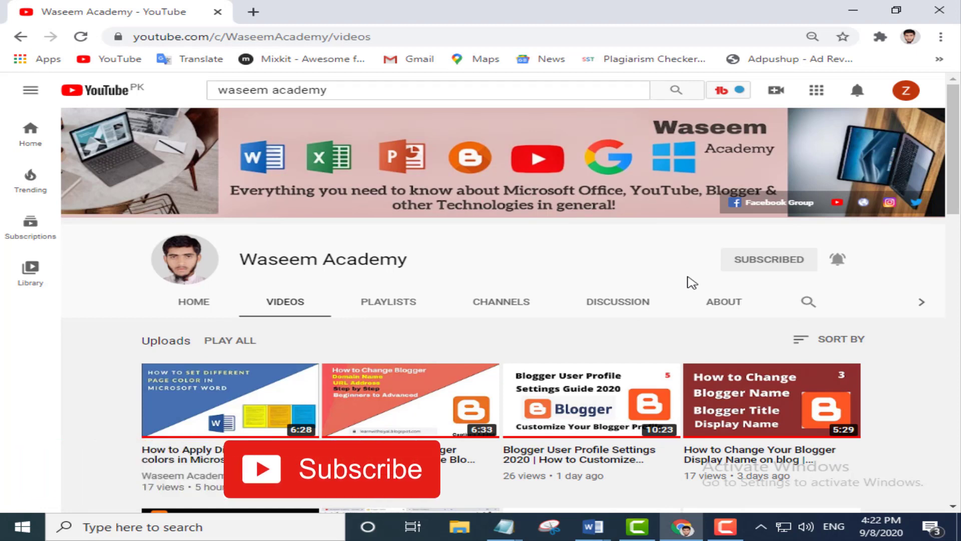
click(853, 10)
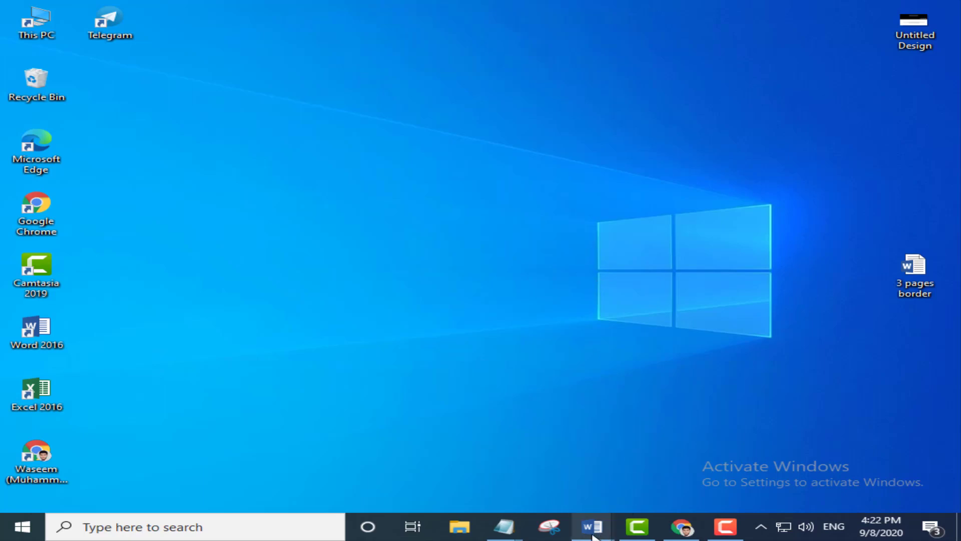
- Switch to the 3 pages border document in Word, examine its page borders, and minimize it
mouse_move(592, 526)
click(601, 448)
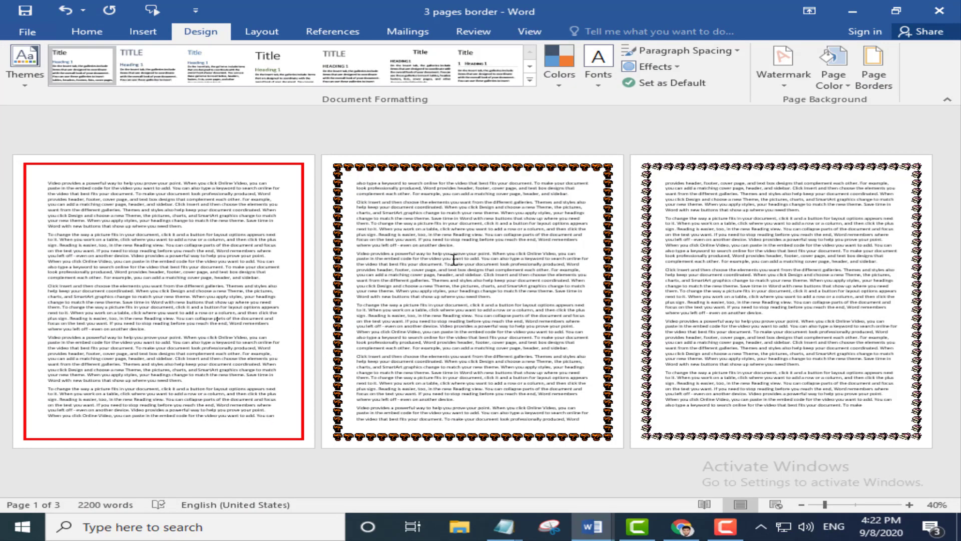
click(851, 11)
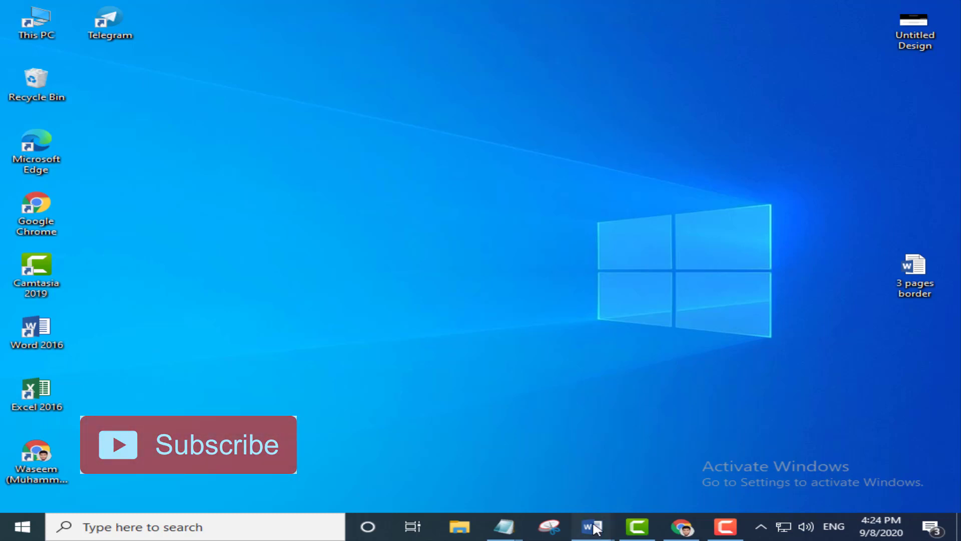
- Switch to Document1 in Word and insert a Next Page section break below its second paragraph, placing the cursor on the new page
mouse_move(594, 527)
click(423, 455)
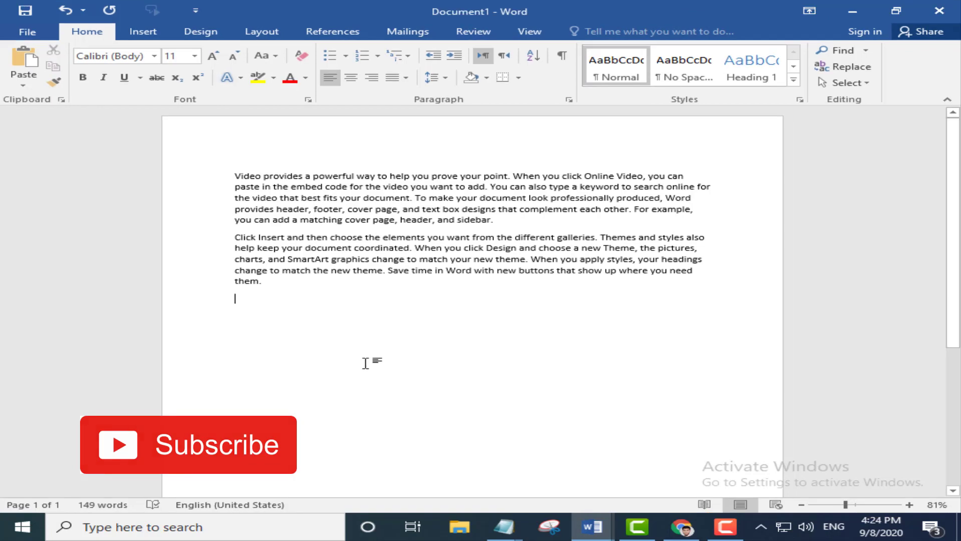
click(386, 318)
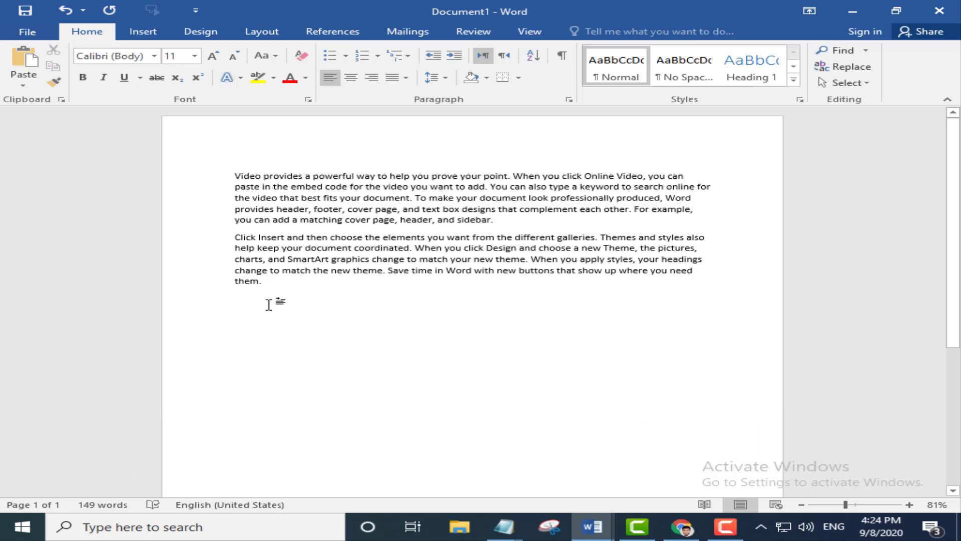
click(270, 37)
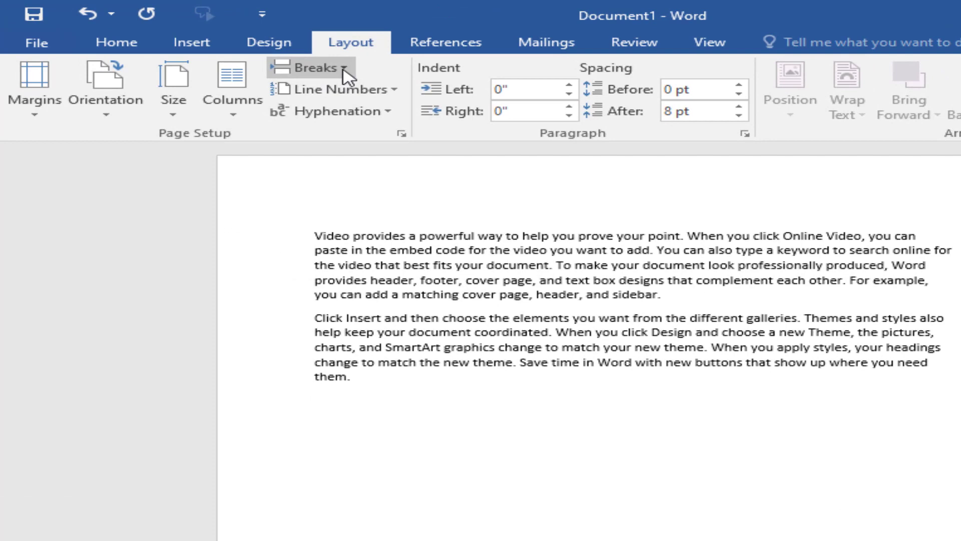
click(343, 70)
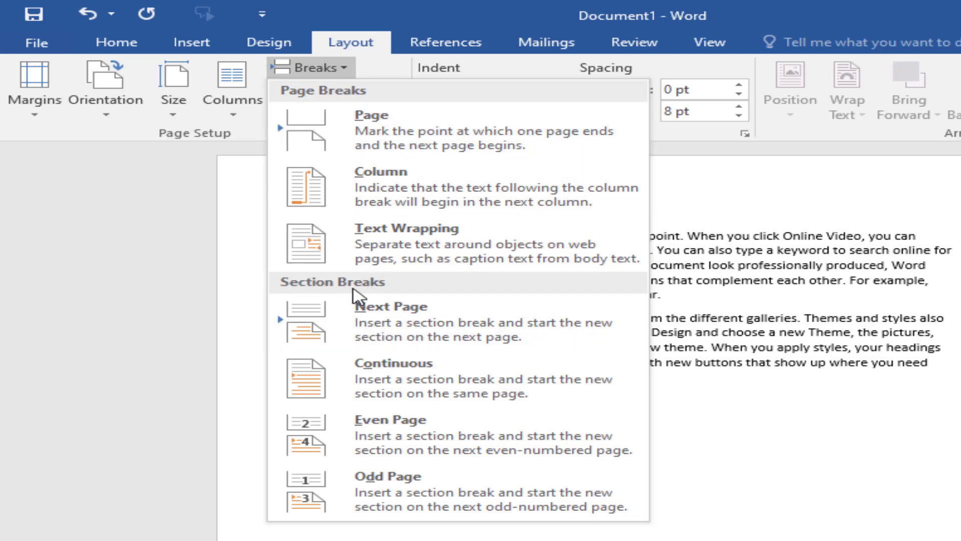
click(393, 328)
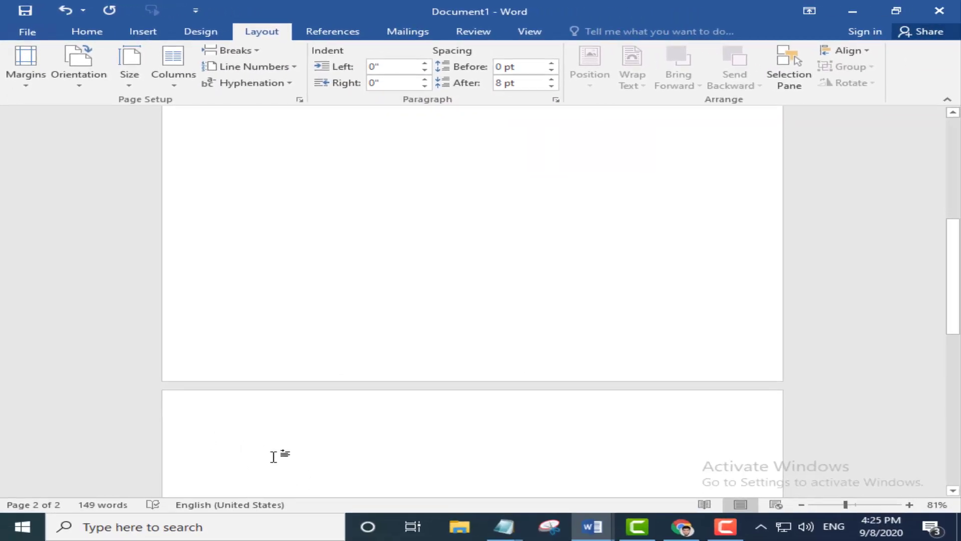
scroll(371, 225, up, 3)
scroll(371, 223, up, 4)
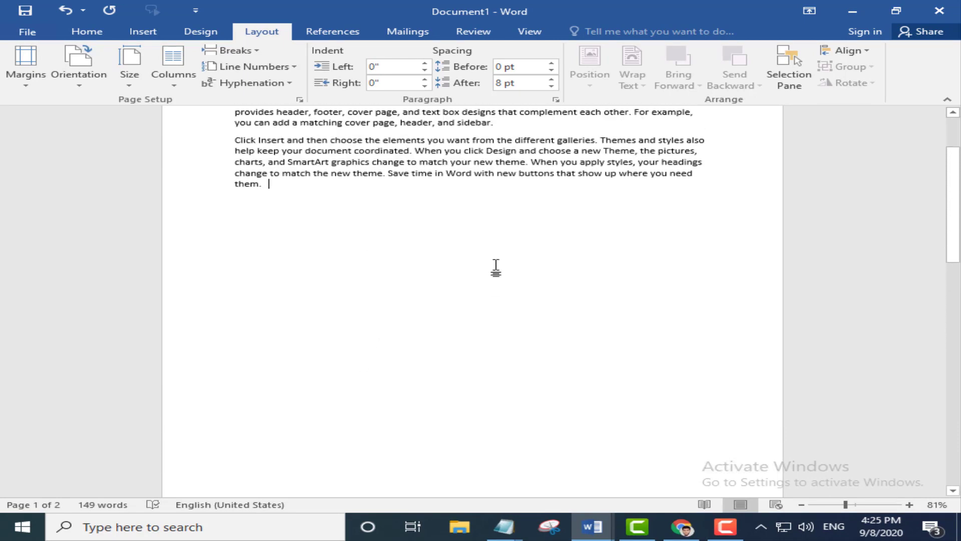
scroll(307, 229, down, 6)
scroll(434, 406, down, 1)
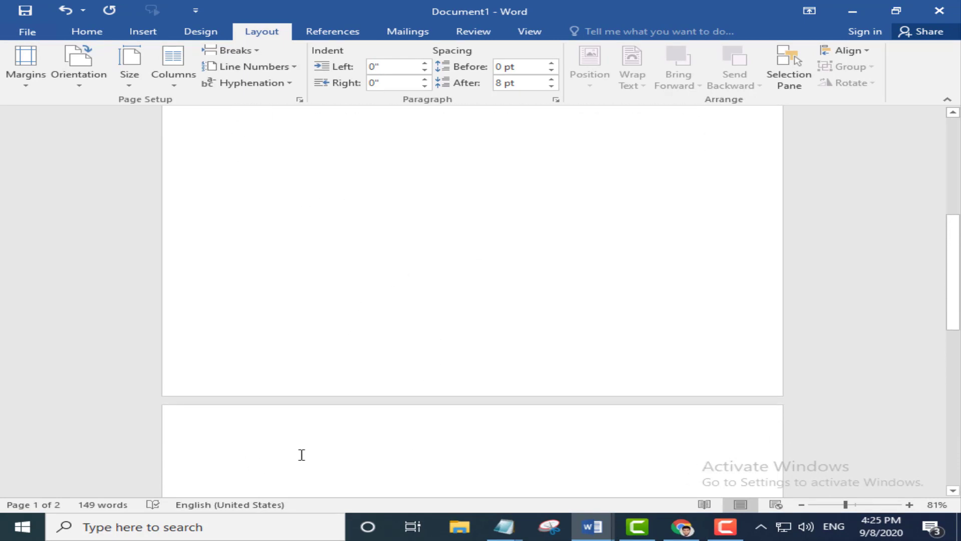
click(291, 450)
- Switch to the 3 pages document and look through its pages to see where each page ends
mouse_move(592, 526)
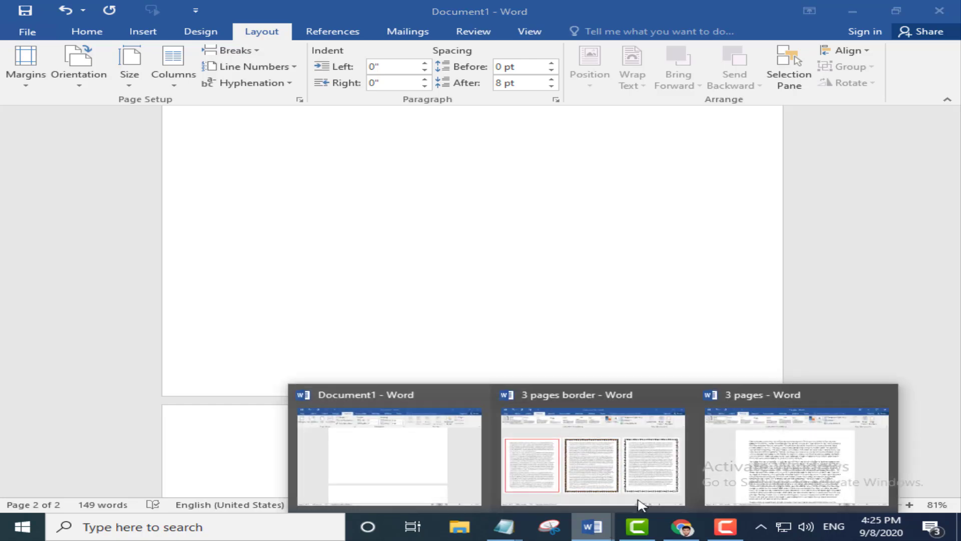
click(759, 471)
scroll(517, 319, down, 8)
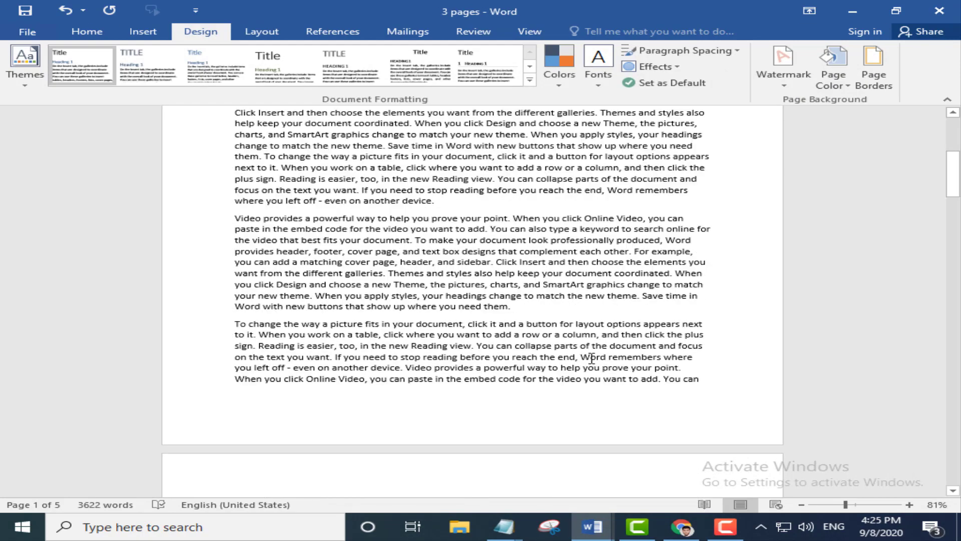
scroll(596, 353, up, 7)
scroll(317, 265, up, 1)
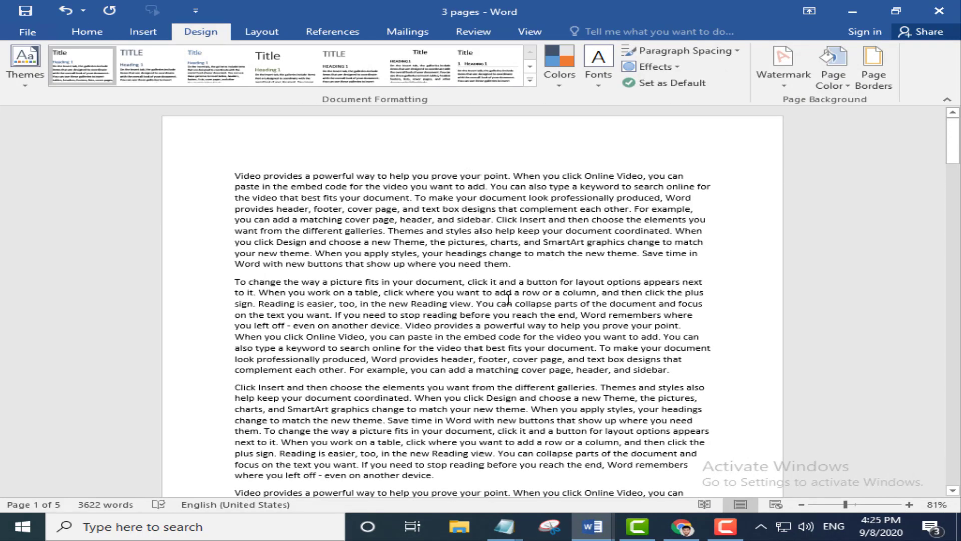
scroll(509, 298, down, 15)
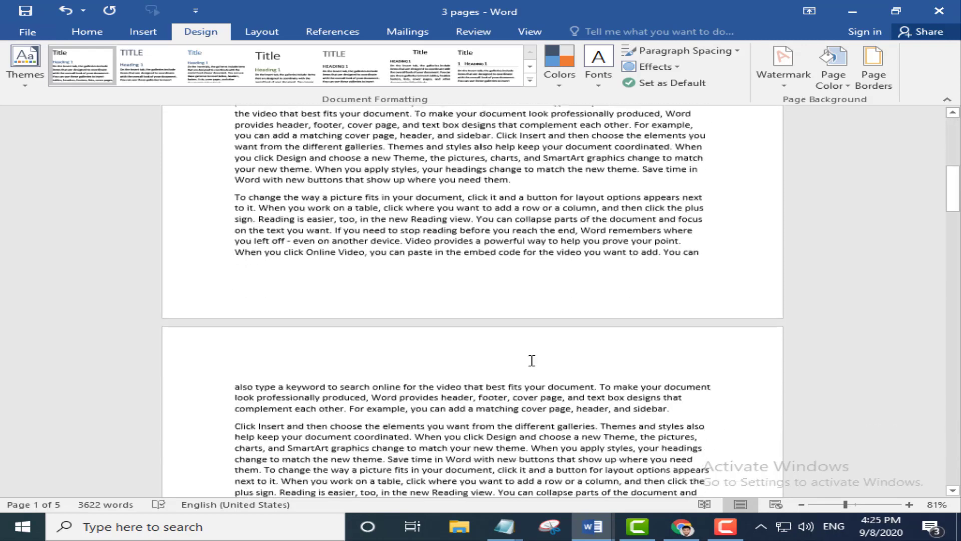
scroll(531, 360, down, 15)
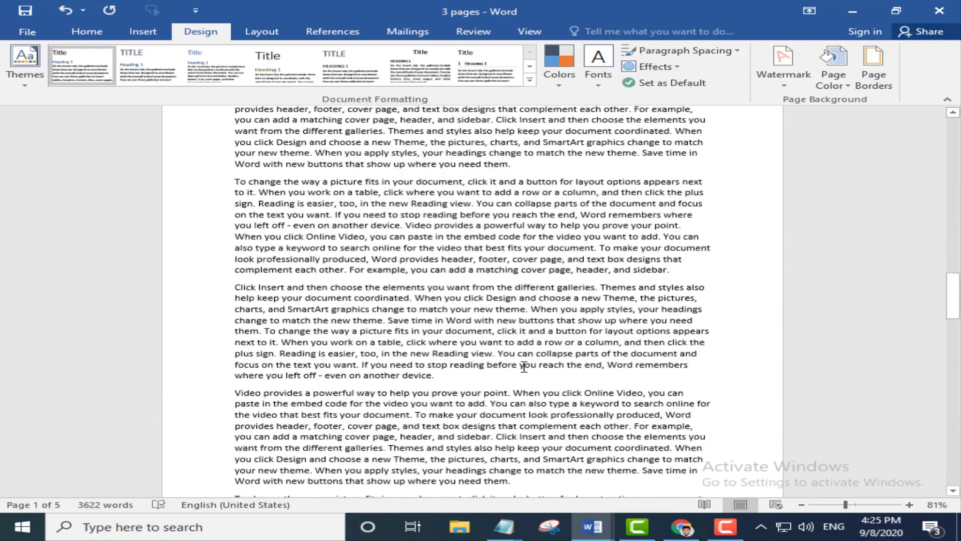
scroll(524, 367, down, 10)
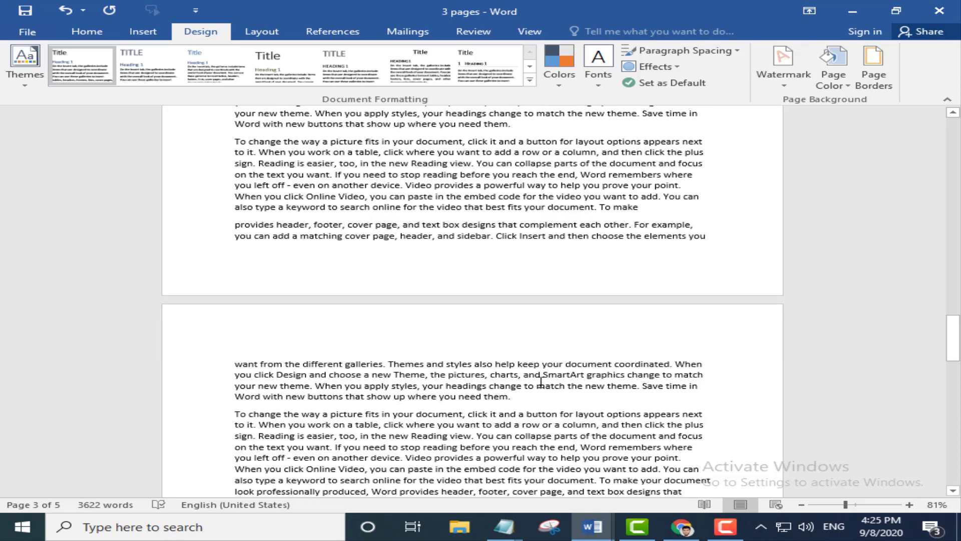
scroll(587, 417, up, 15)
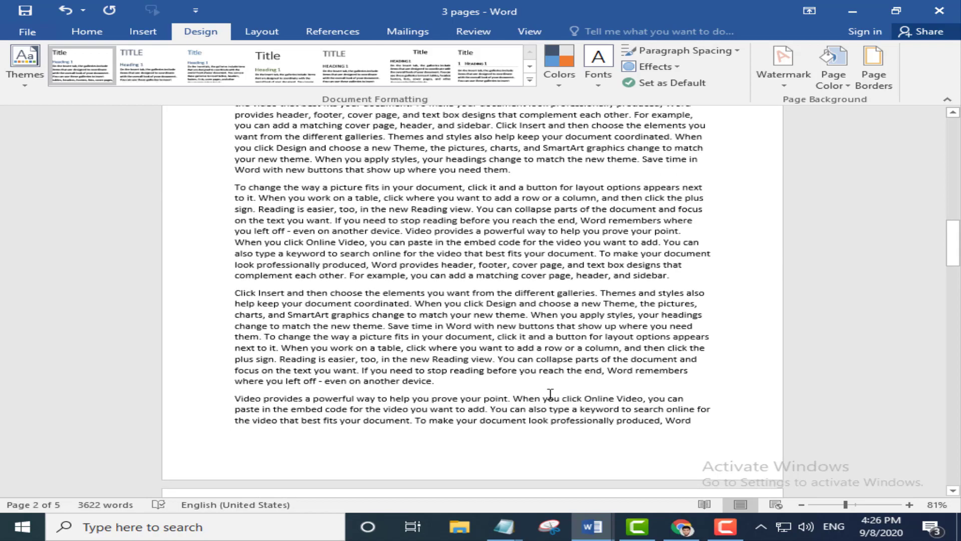
scroll(550, 394, up, 10)
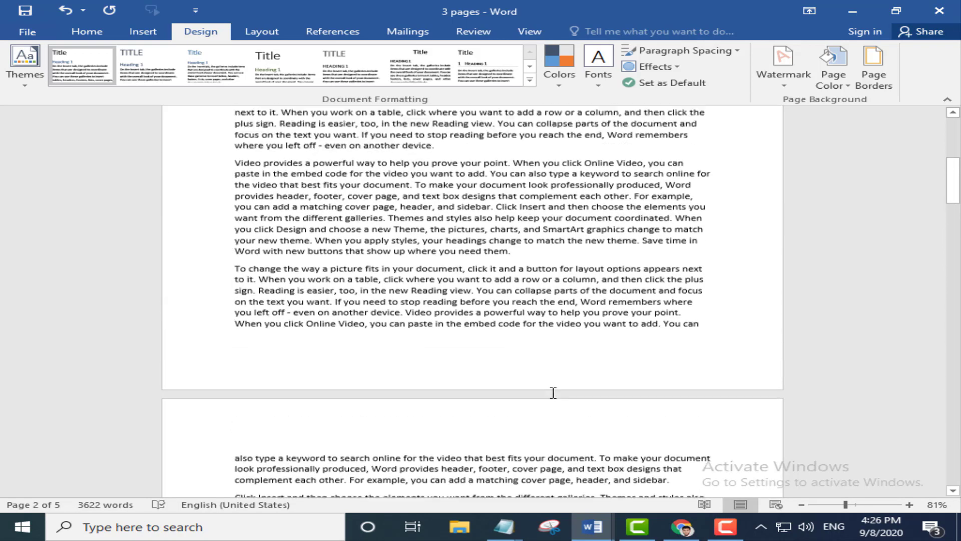
scroll(553, 393, up, 10)
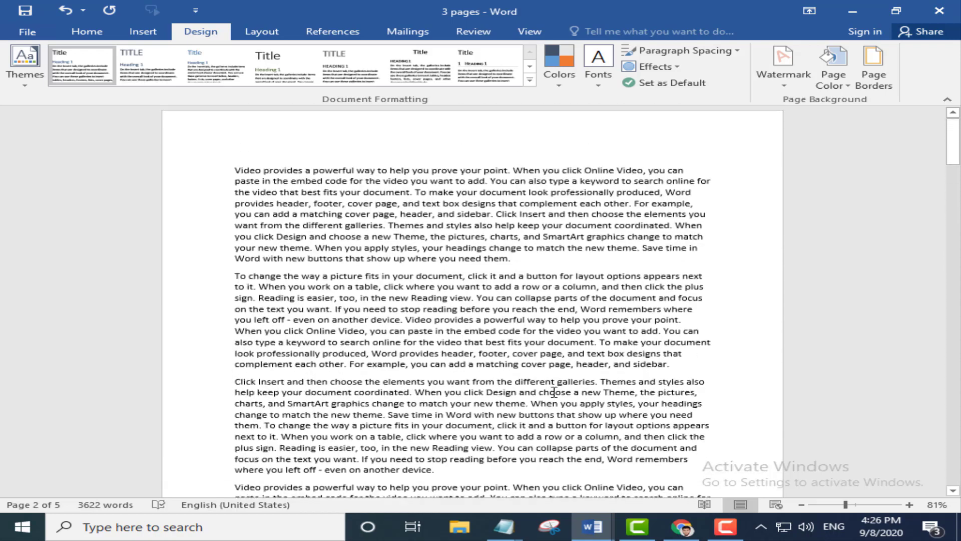
scroll(555, 392, up, 1)
- Insert a Next Page section break at the end of page 1, after the words "You can"
scroll(555, 388, down, 4)
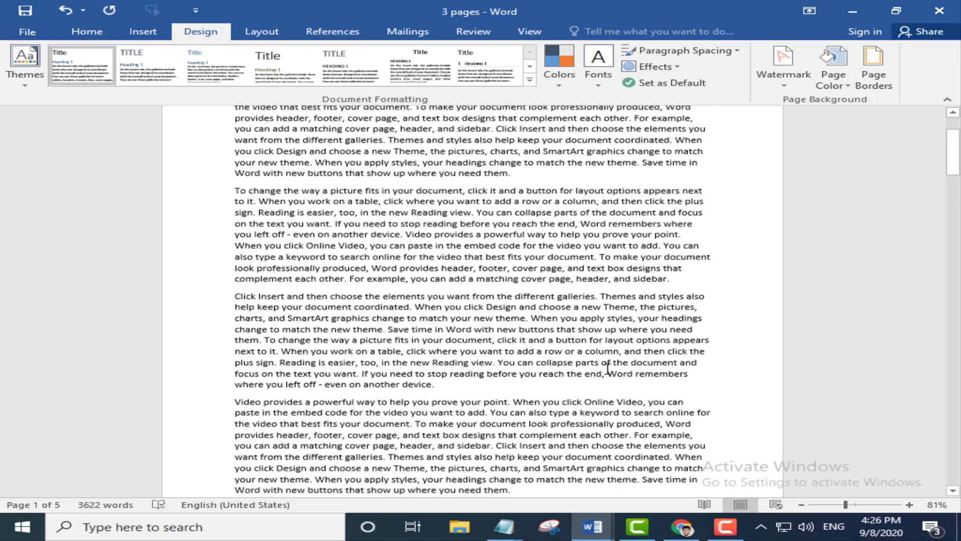
scroll(512, 305, down, 5)
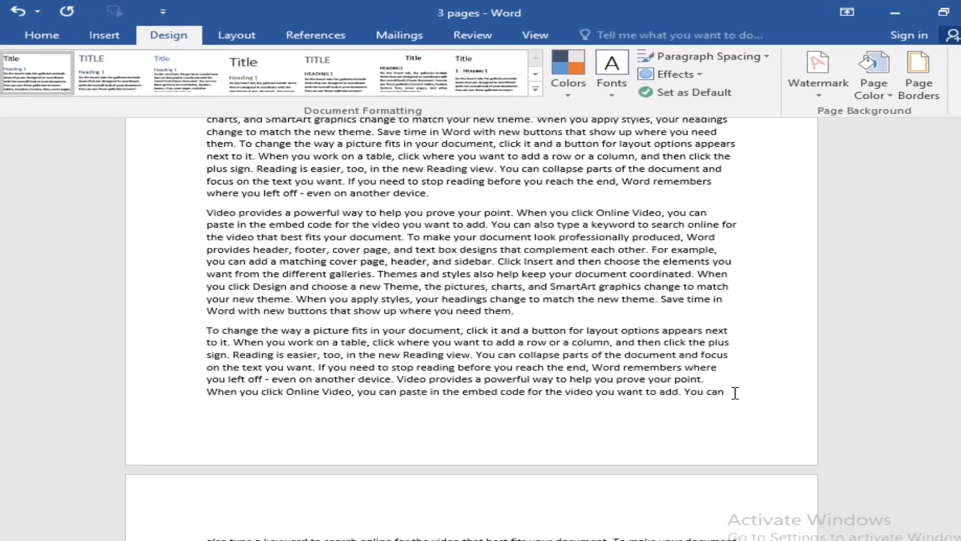
click(711, 355)
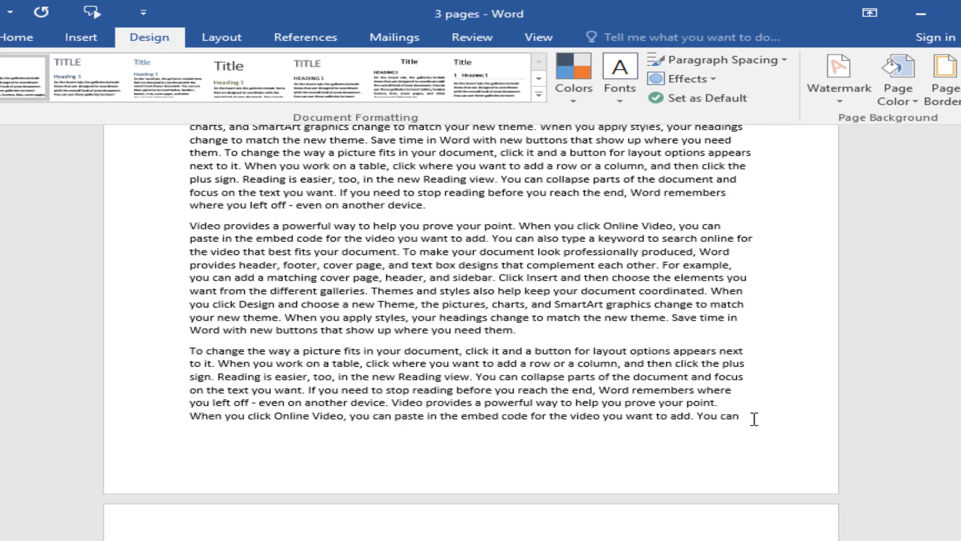
click(228, 44)
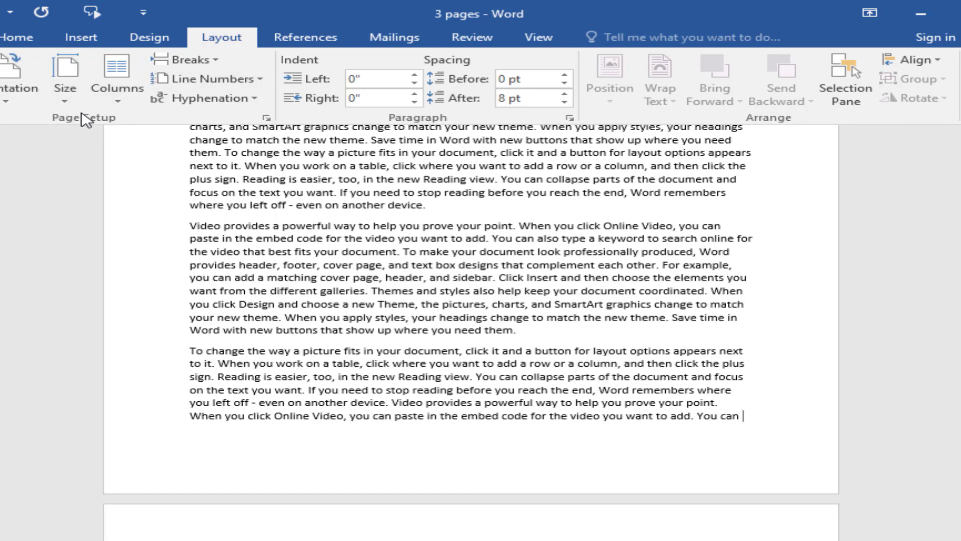
click(215, 60)
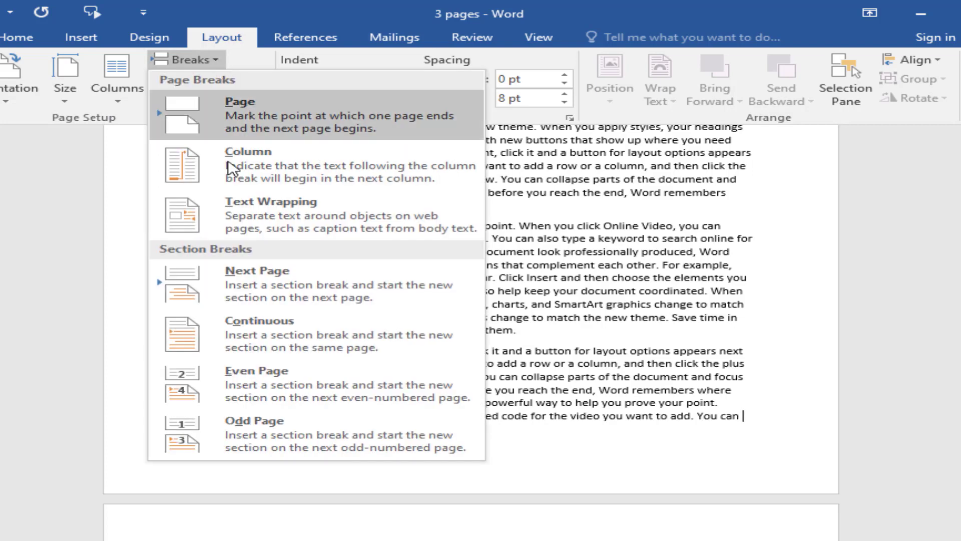
click(266, 286)
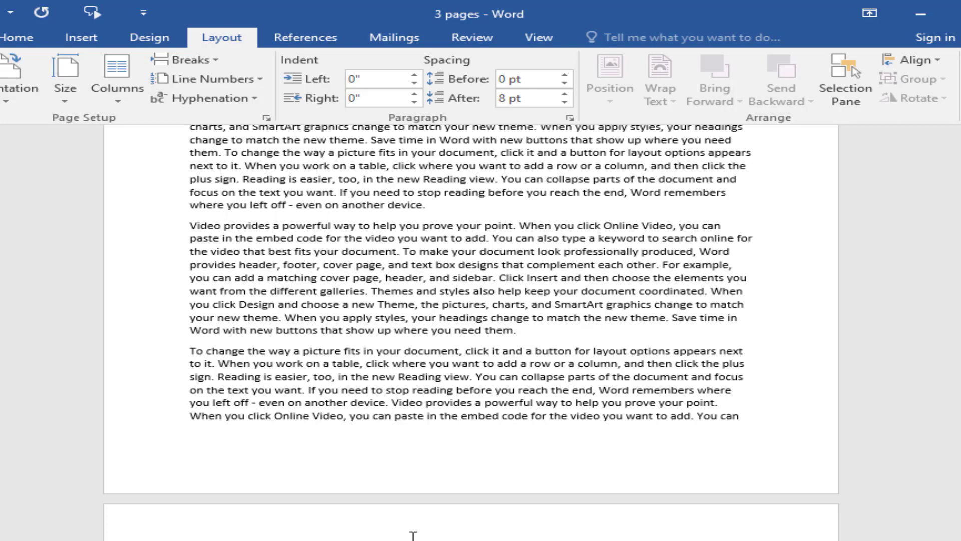
scroll(413, 534, down, 2)
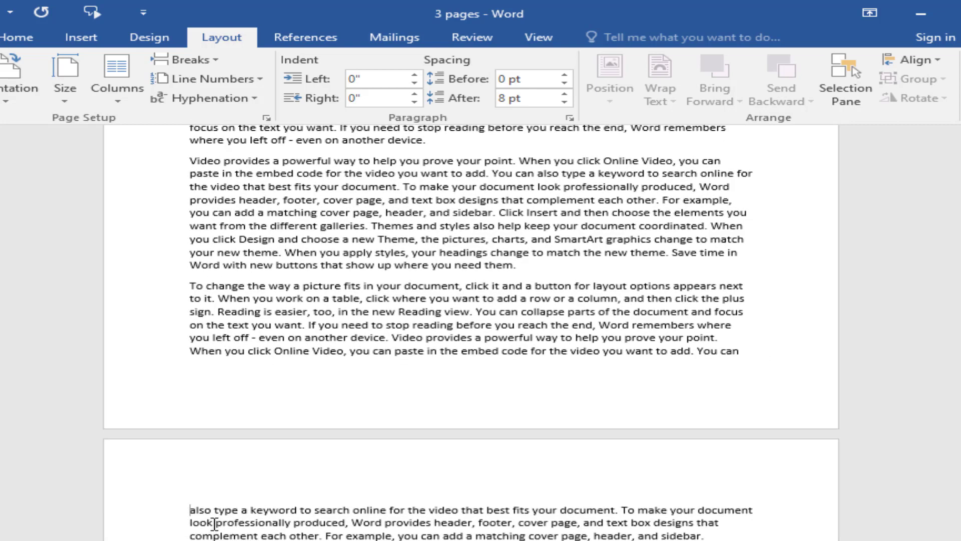
click(761, 349)
scroll(416, 503, down, 2)
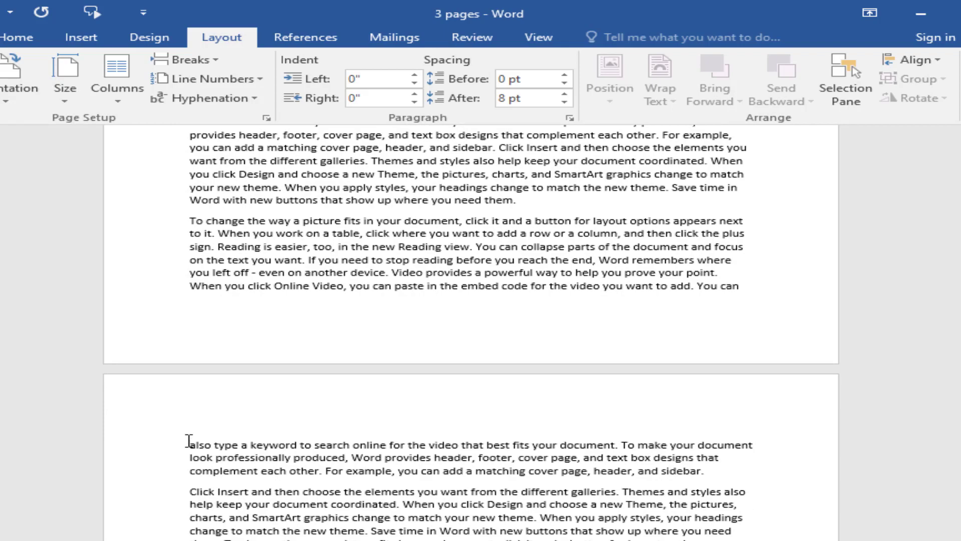
- Insert a Next Page section break at the end of page 2, after "look professionally produced, Word"
scroll(499, 446, down, 5)
key(BackSpace)
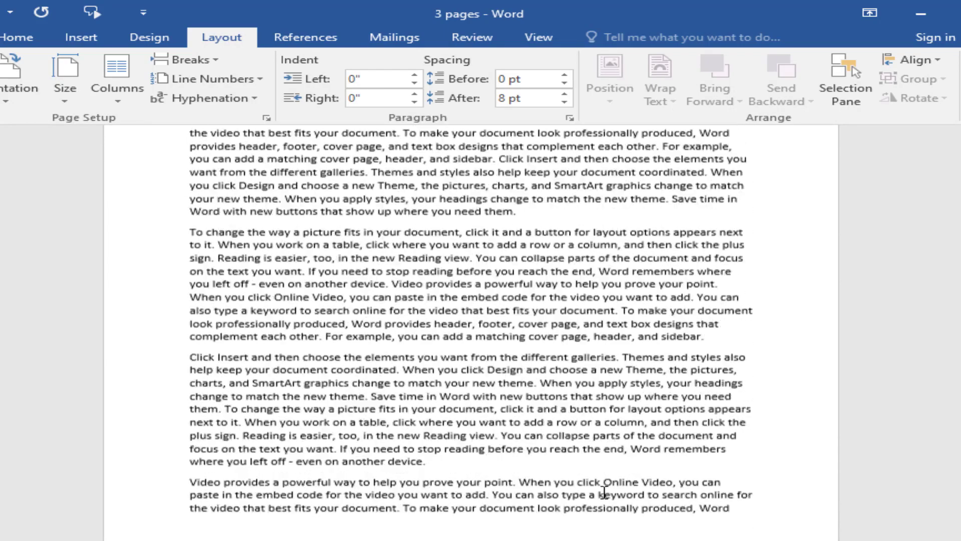
scroll(643, 454, down, 2)
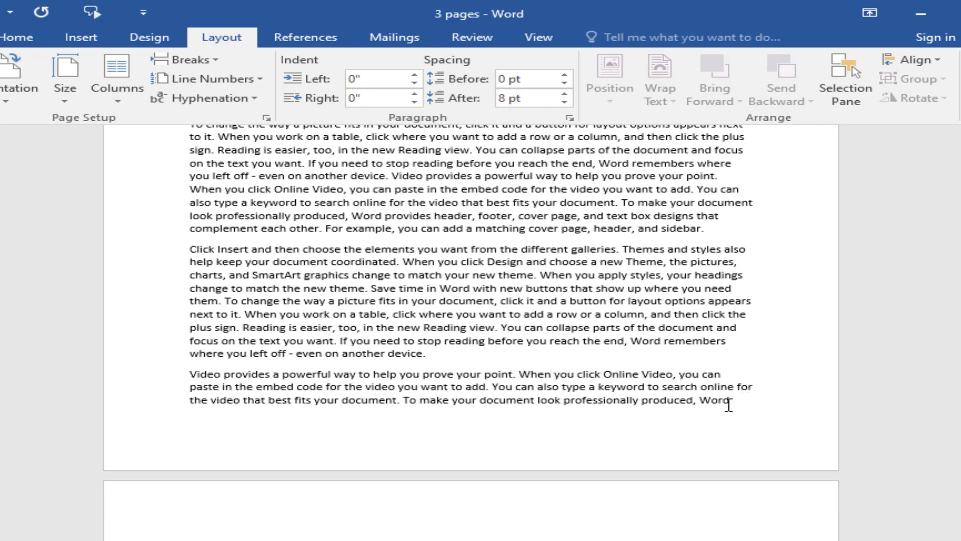
click(224, 65)
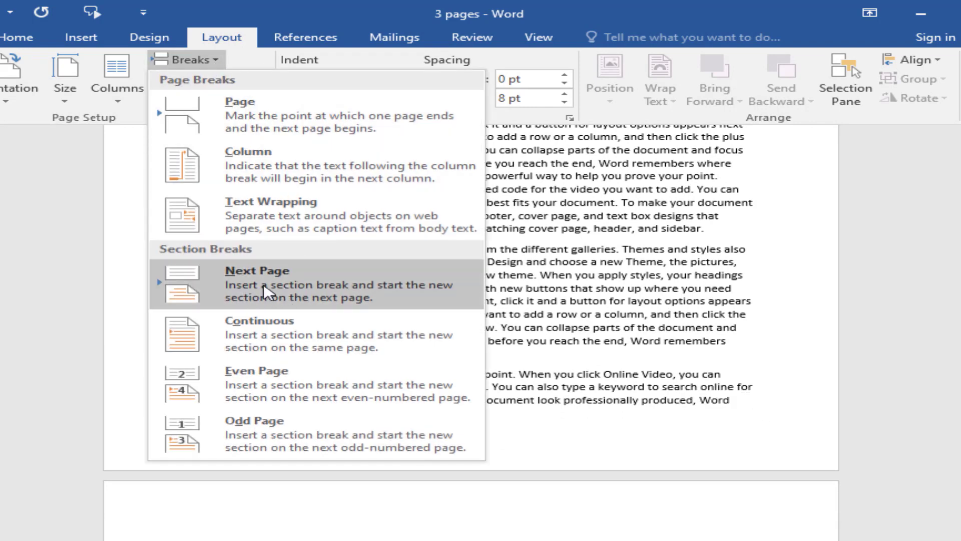
click(288, 298)
scroll(474, 469, down, 1)
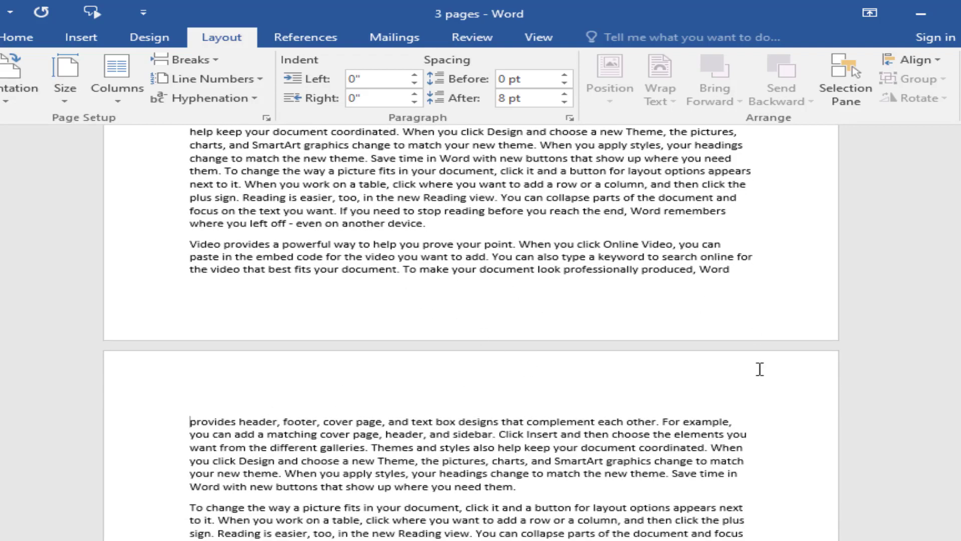
- Insert a Next Page section break at the end of page 3, after the words "choose the elements you"
key(BackSpace)
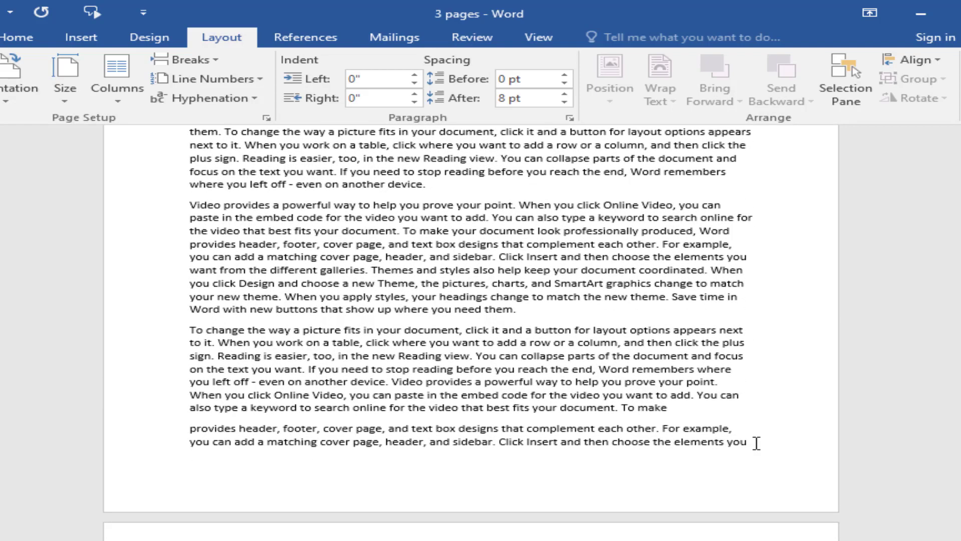
click(211, 61)
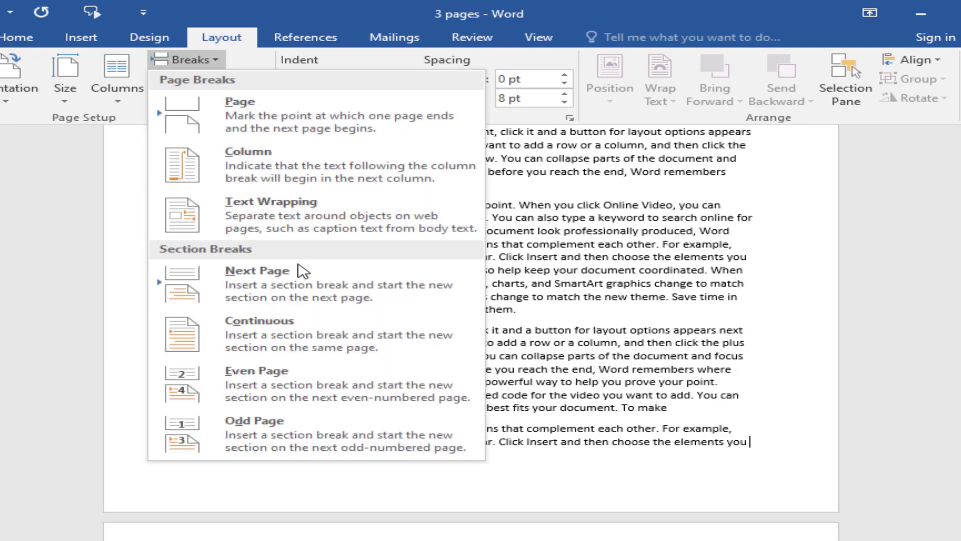
click(303, 293)
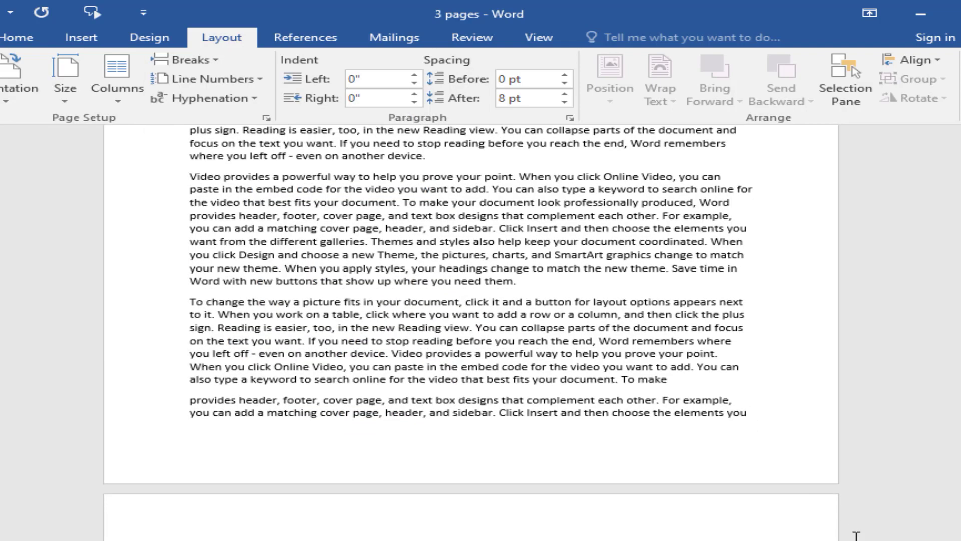
- Insert a Next Page section break at the end of page 4, after the words "SmartArt graphics change to match"
key(ctrl+z)
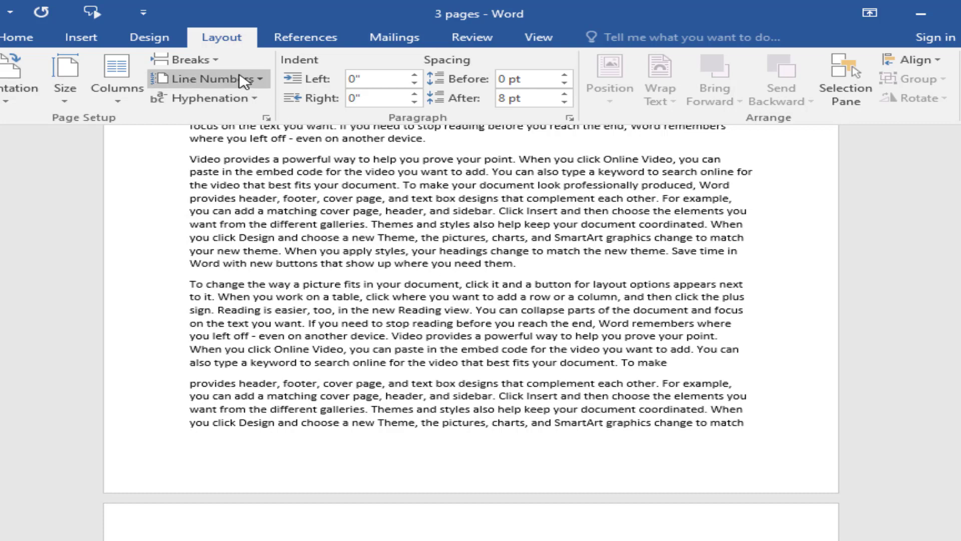
click(217, 63)
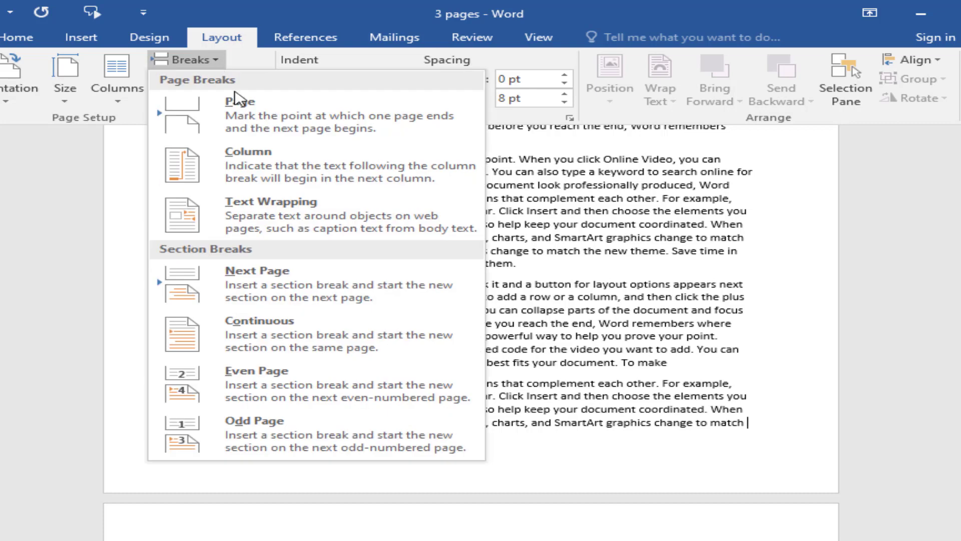
click(239, 275)
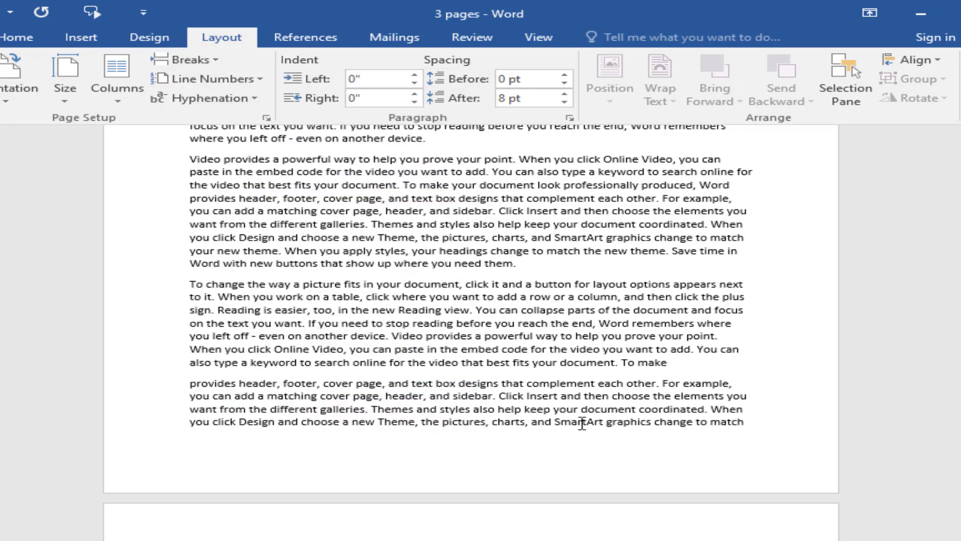
- Look back through the document from the last page to the first to check where each section ends
scroll(700, 460, down, 8)
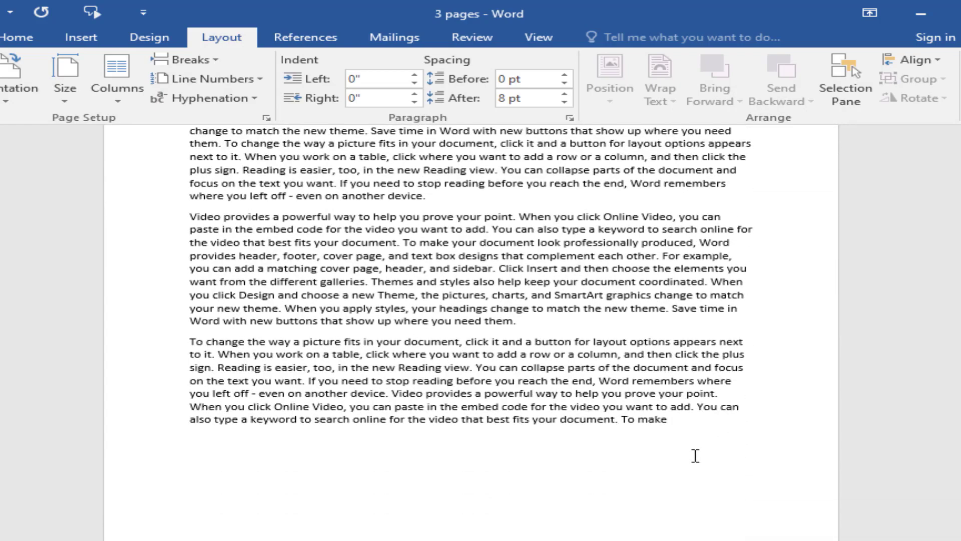
scroll(715, 457, up, 15)
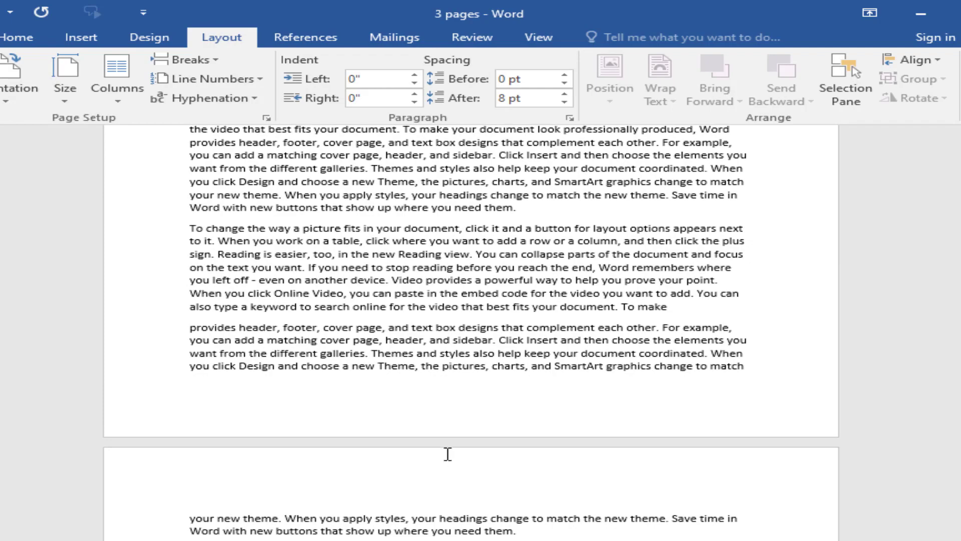
scroll(457, 452, up, 9)
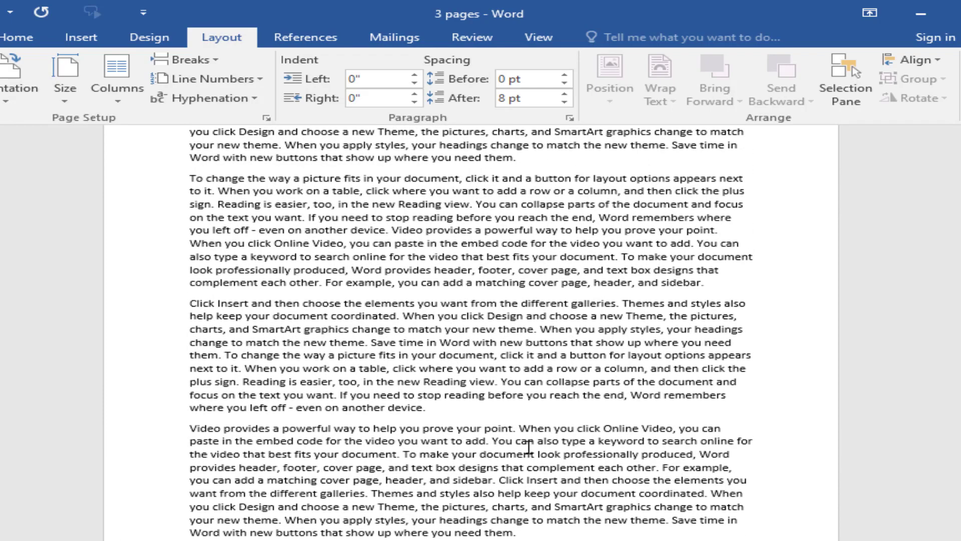
scroll(529, 447, up, 1)
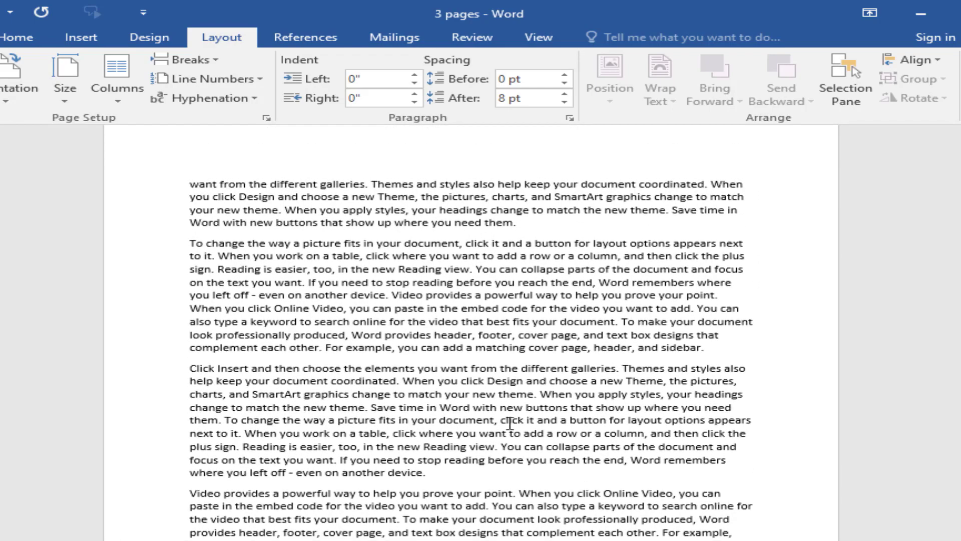
scroll(509, 423, up, 5)
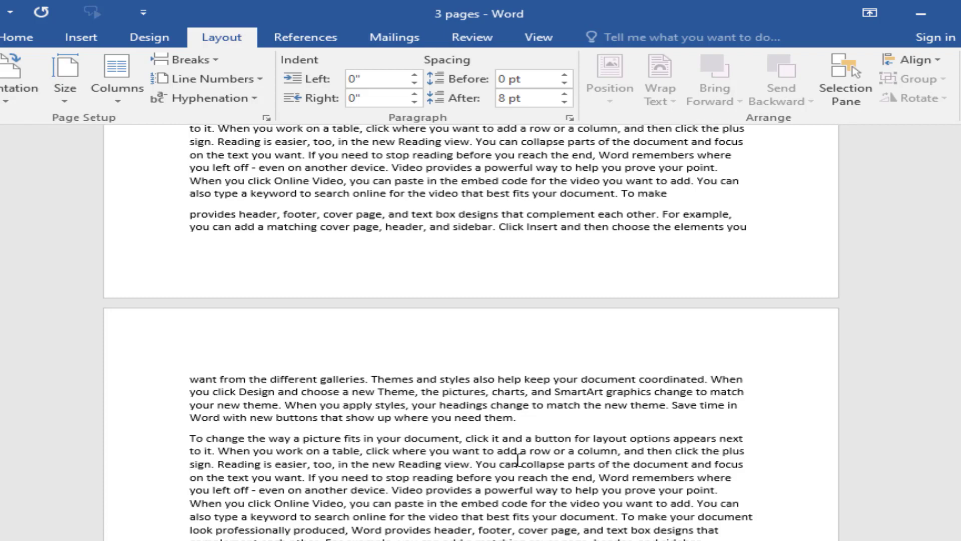
scroll(517, 460, up, 20)
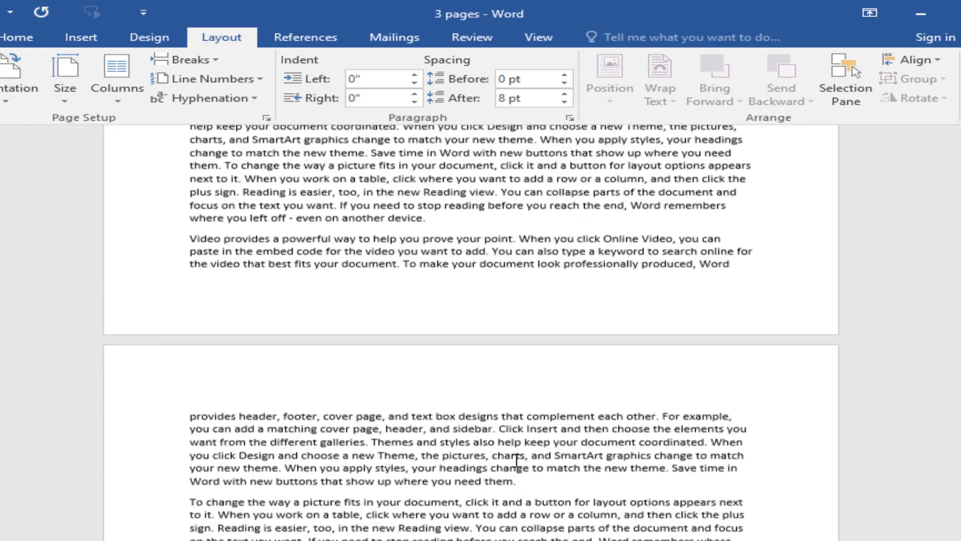
scroll(518, 459, down, 20)
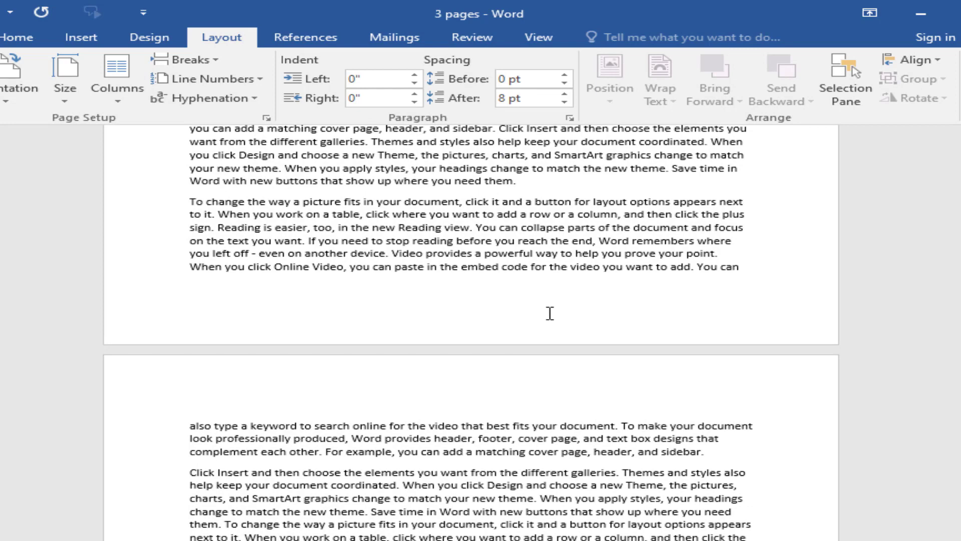
- Switch the document to the Multiple Pages view and zoom out to examine all its pages together
click(549, 43)
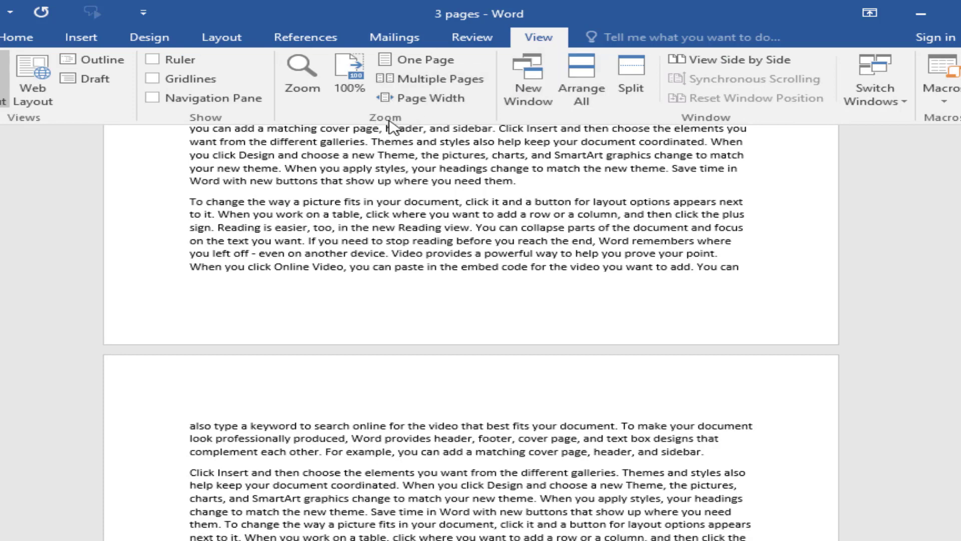
click(440, 85)
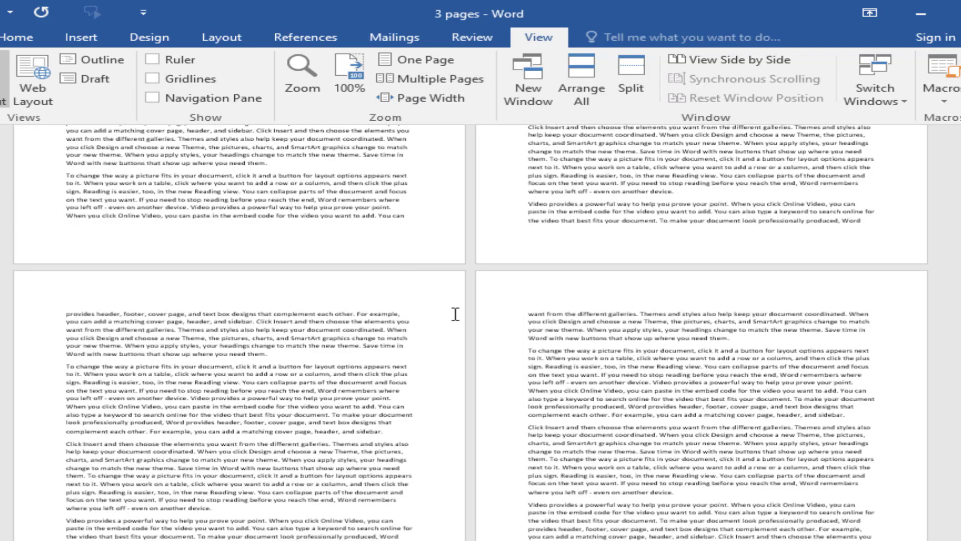
scroll(498, 395, up, 5)
scroll(498, 382, up, 5)
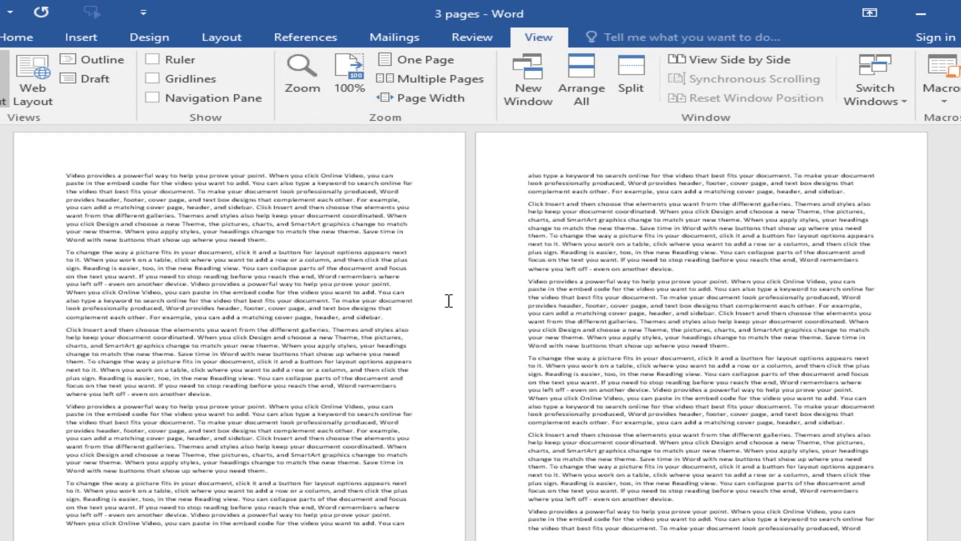
scroll(450, 303, down, 3)
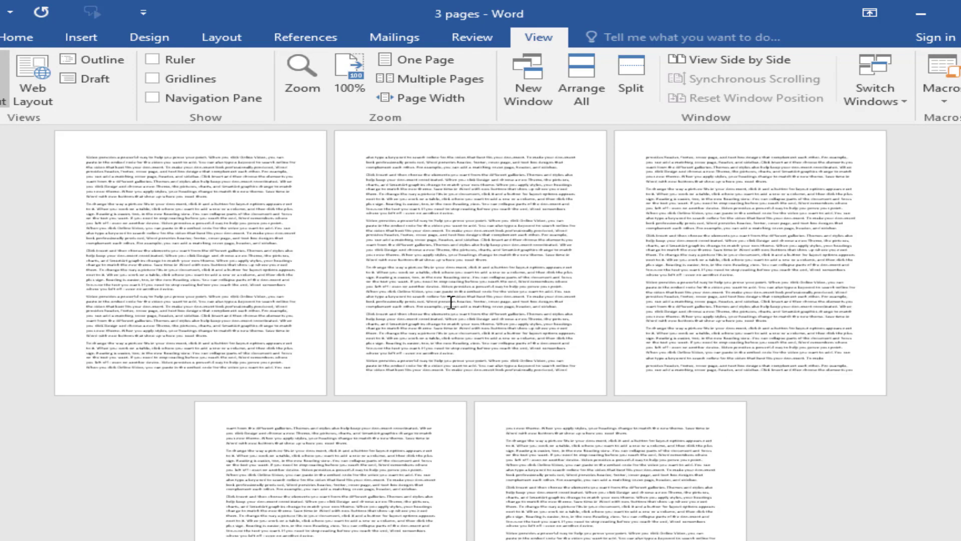
scroll(492, 345, down, 4)
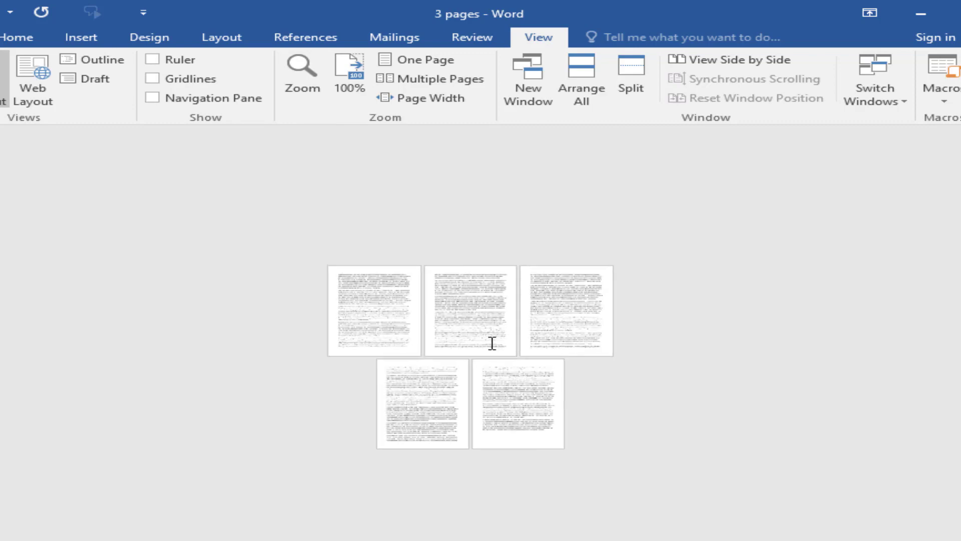
scroll(503, 353, up, 5)
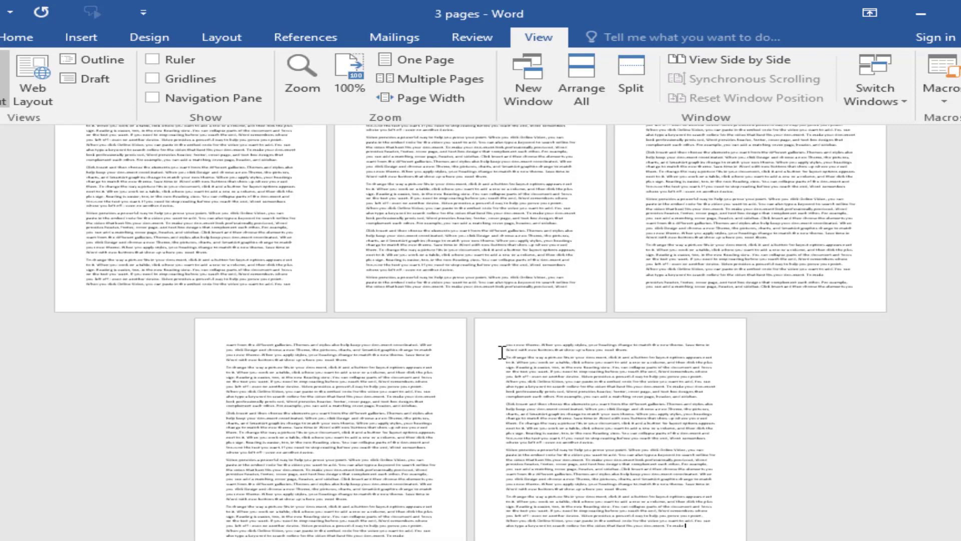
scroll(503, 352, up, 3)
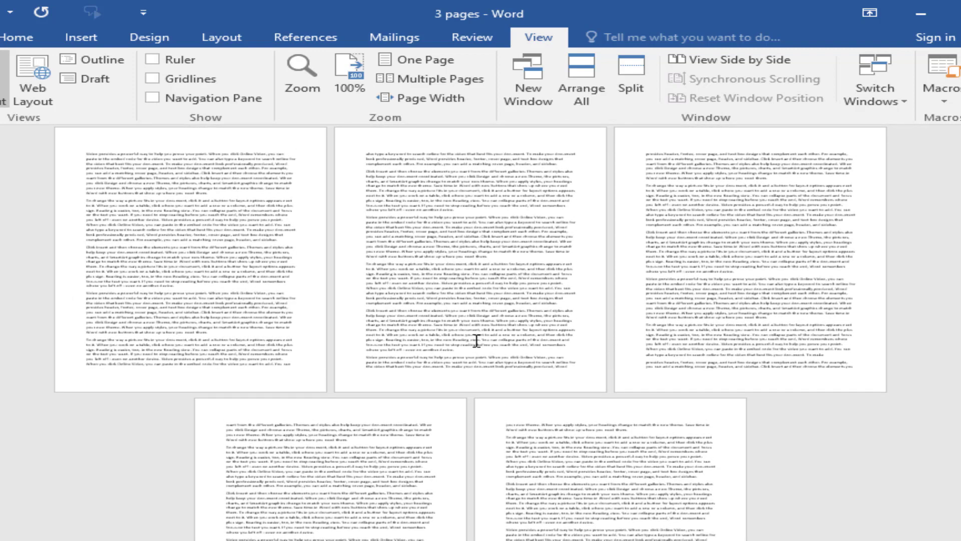
scroll(439, 373, up, 1)
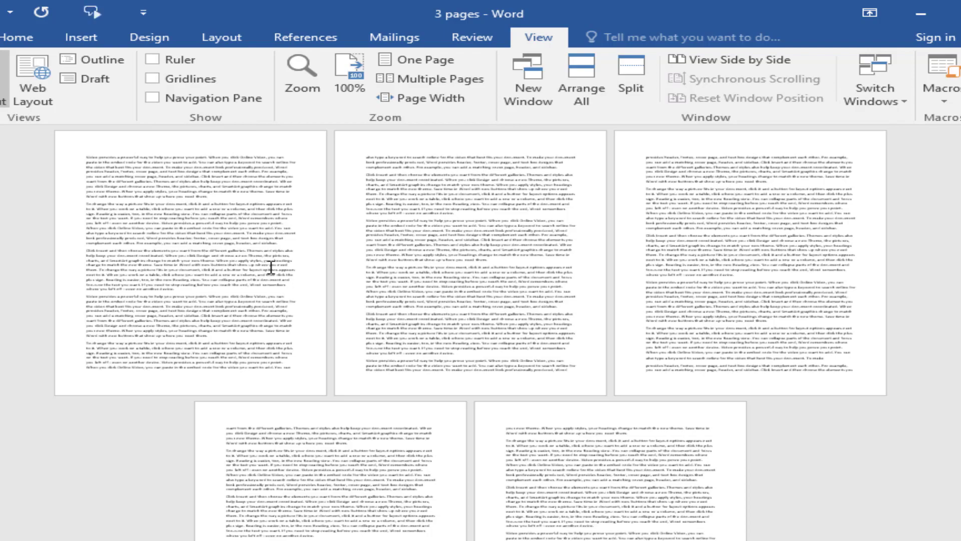
- Zoom in on page 1 with the cursor in its text and open the page border settings
scroll(262, 283, up, 5)
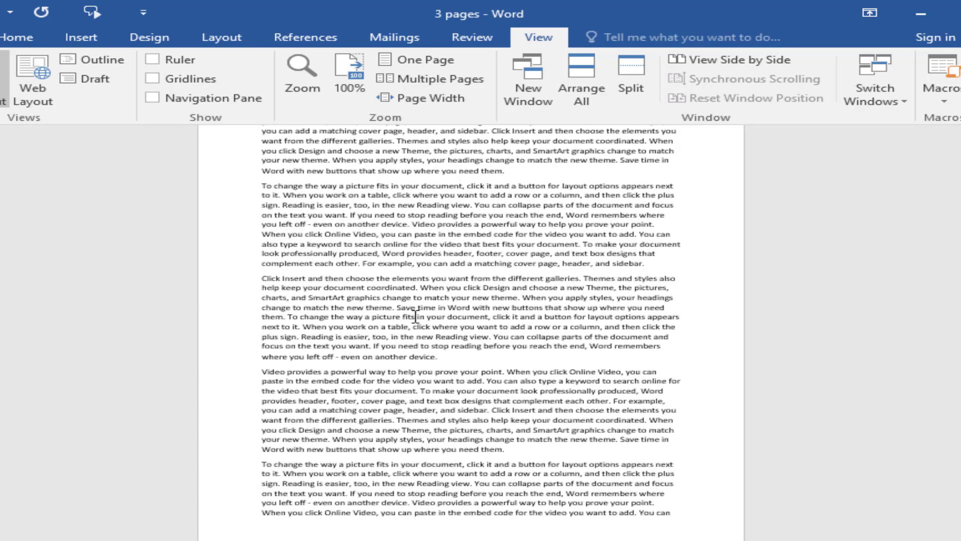
scroll(425, 317, up, 3)
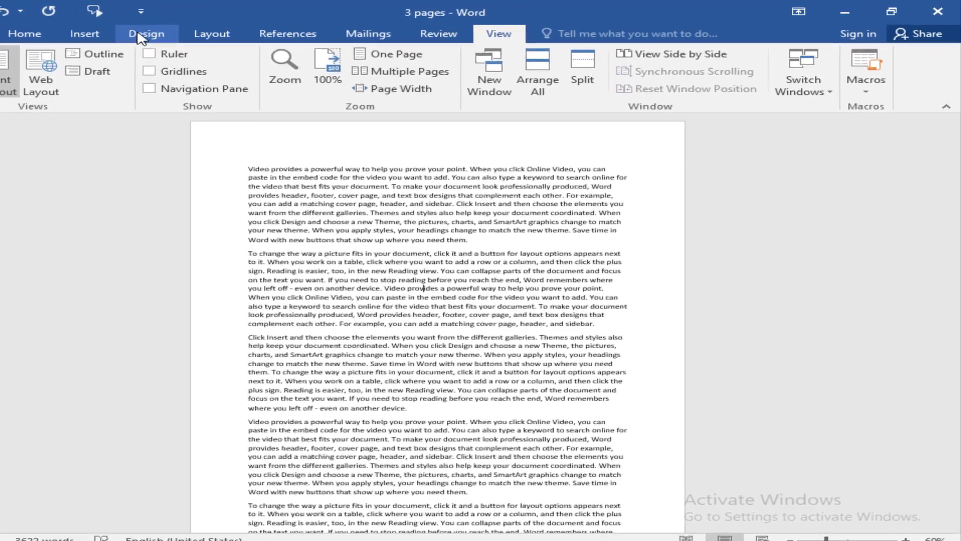
click(200, 31)
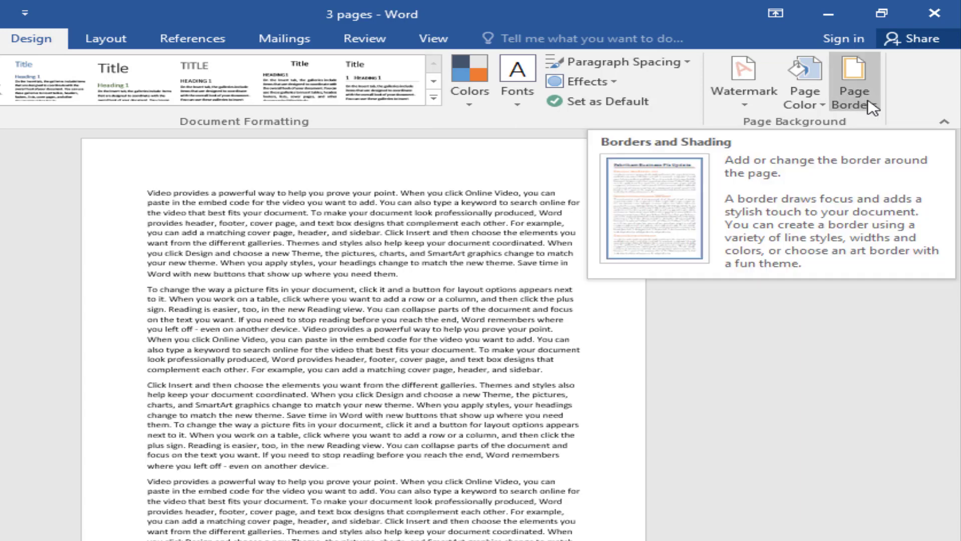
click(866, 106)
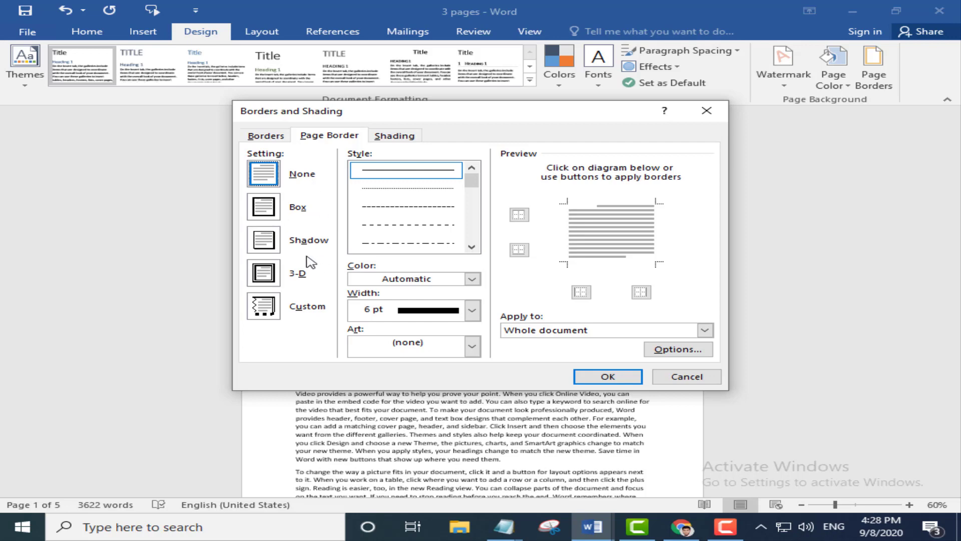
- Choose the Box setting for the page border, browse the line styles and keep the single solid line
click(275, 216)
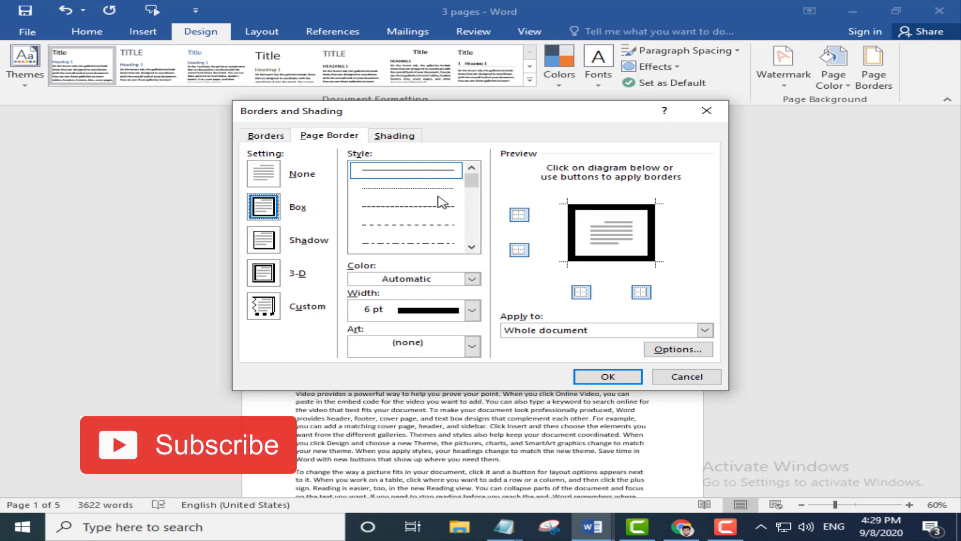
click(471, 246)
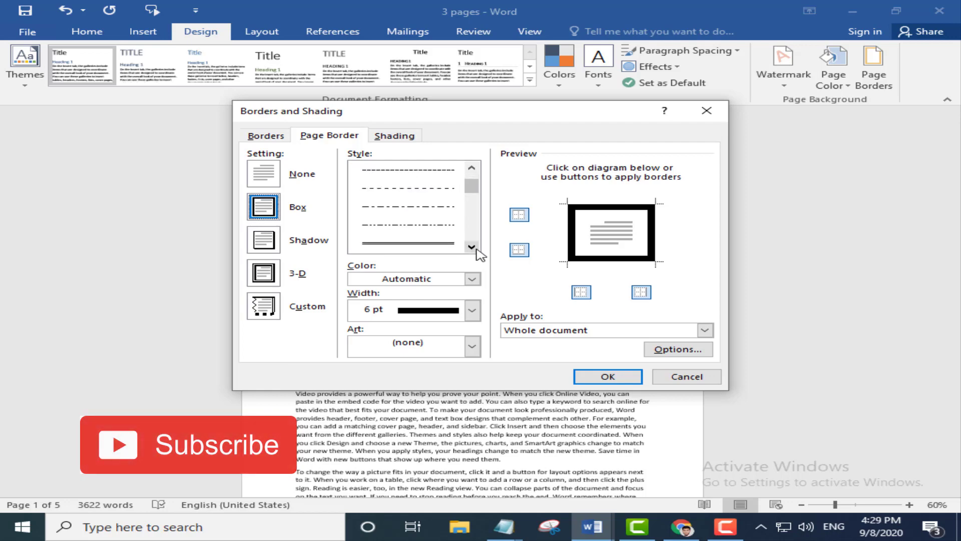
click(471, 246)
click(472, 246)
click(471, 247)
click(471, 246)
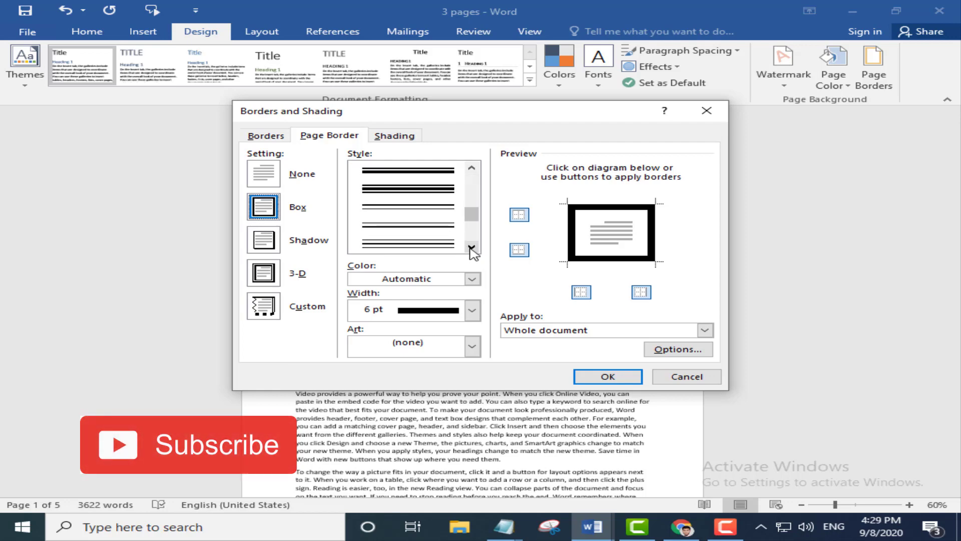
drag(476, 219, 479, 180)
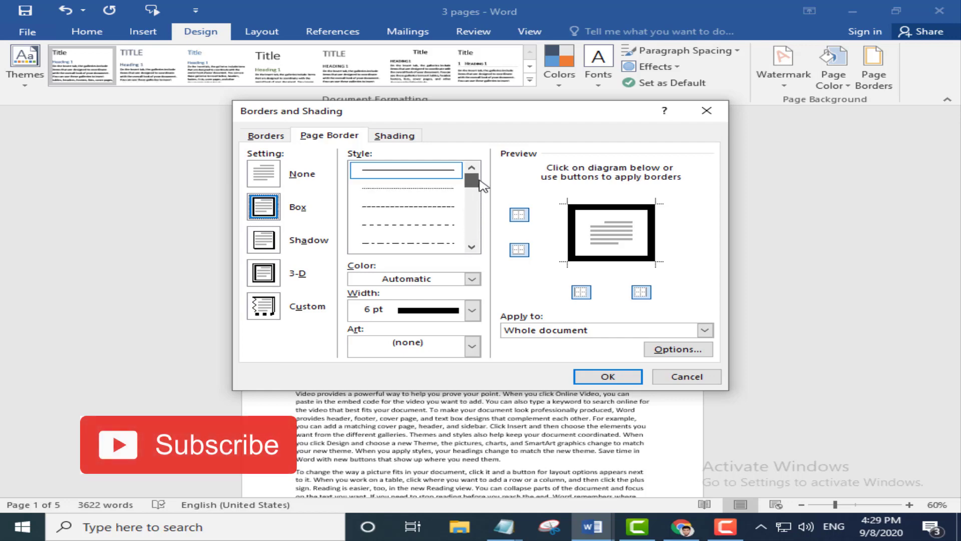
- Make the box border red and 6 pt wide, and have it apply to "This section - First page only"
click(472, 279)
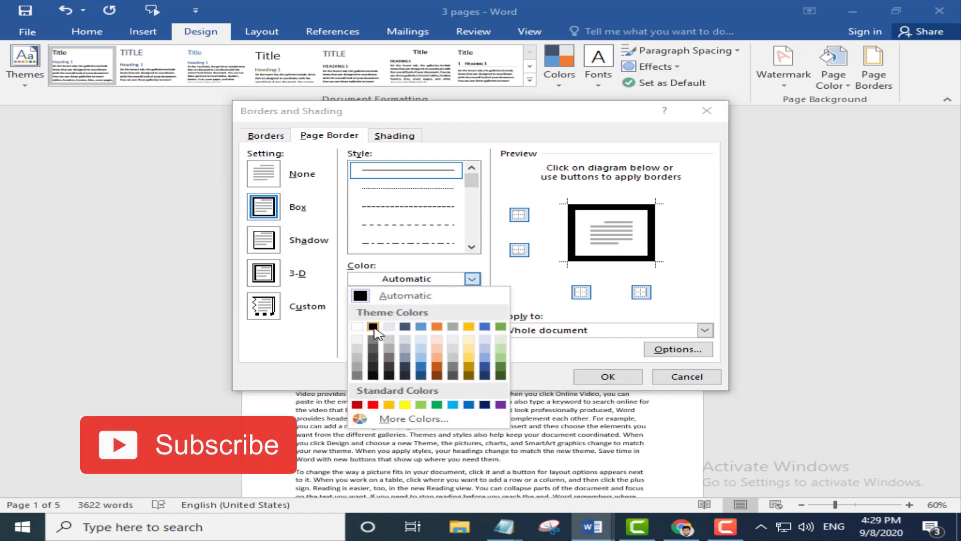
click(373, 404)
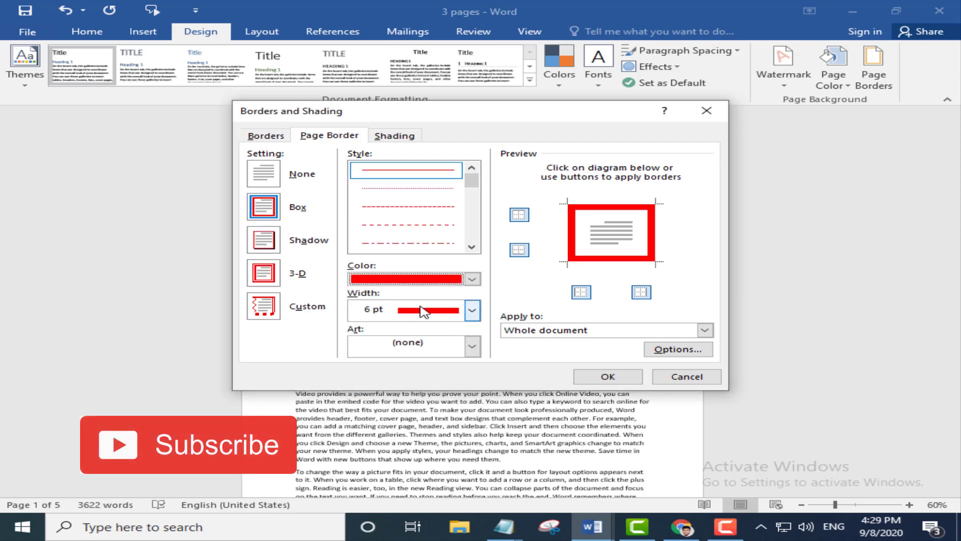
click(472, 310)
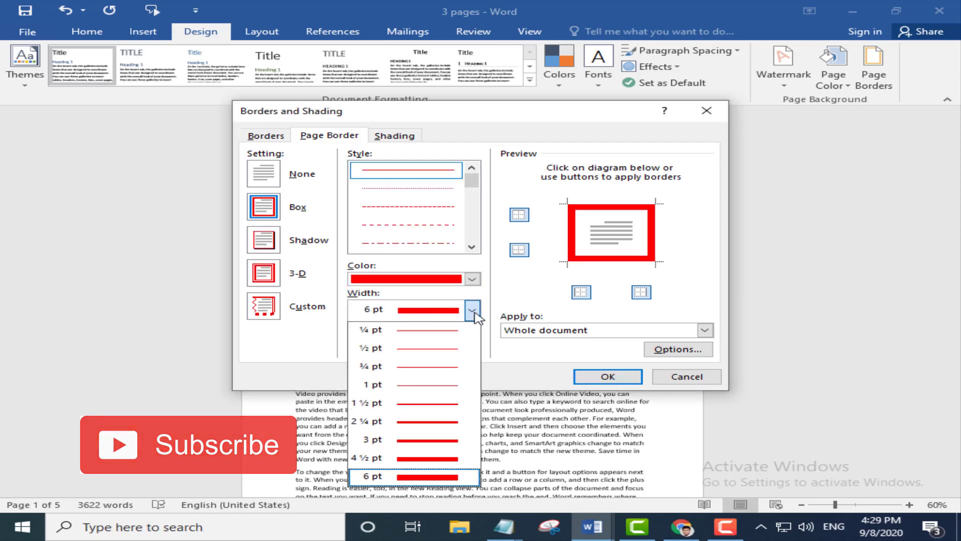
click(426, 478)
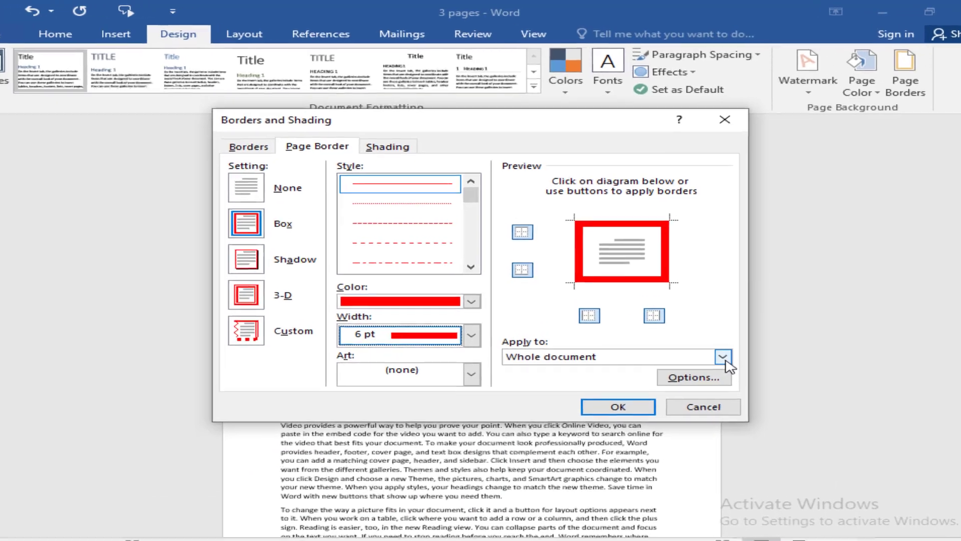
click(705, 330)
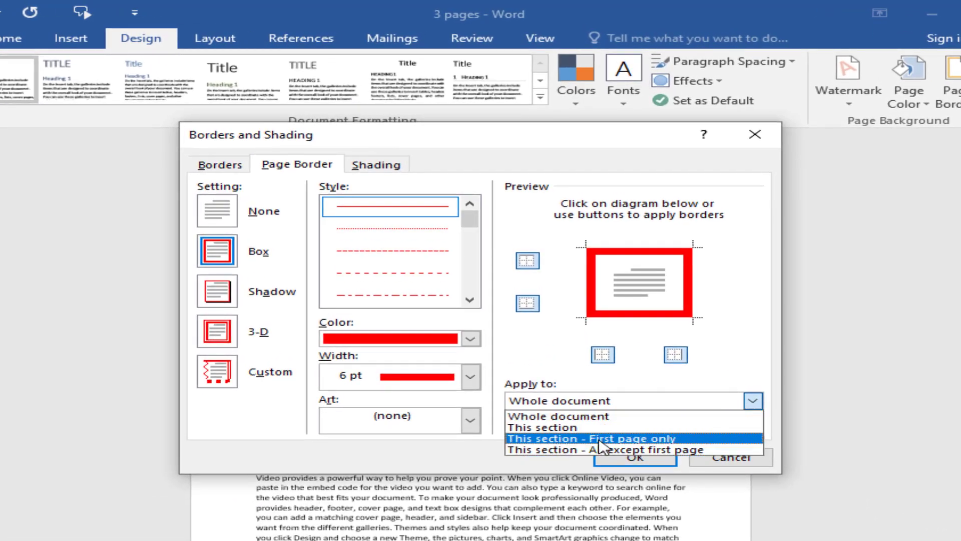
click(563, 440)
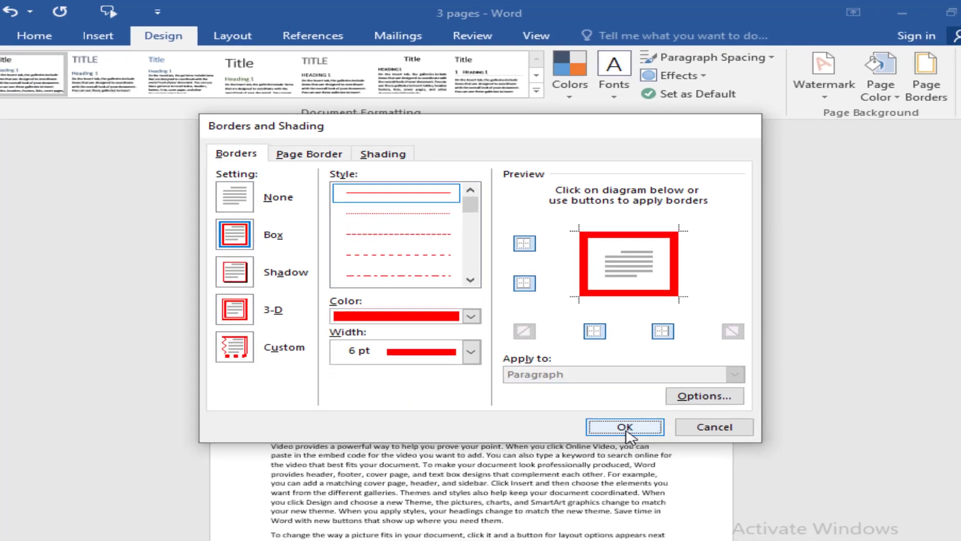
- Apply the red page border settings and check the result on page 1
click(634, 457)
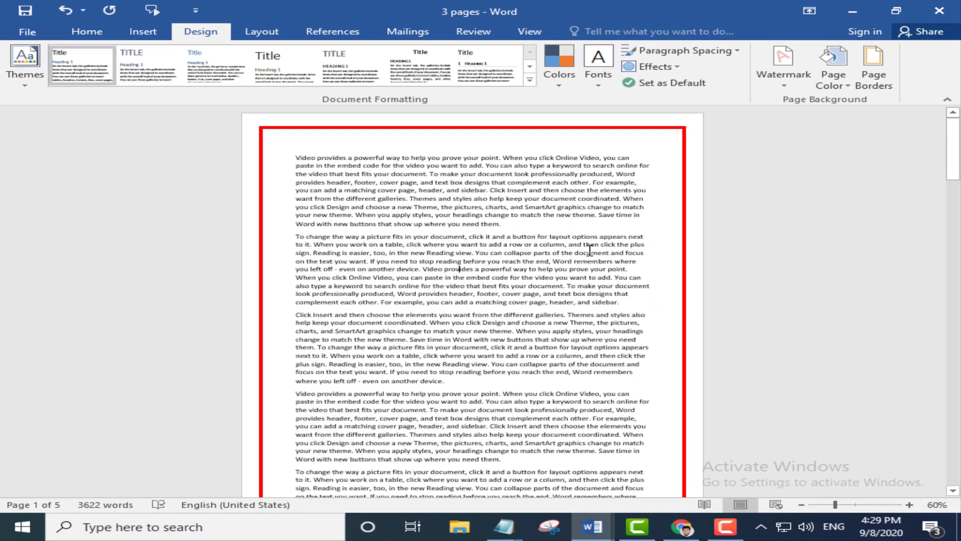
scroll(590, 250, down, 5)
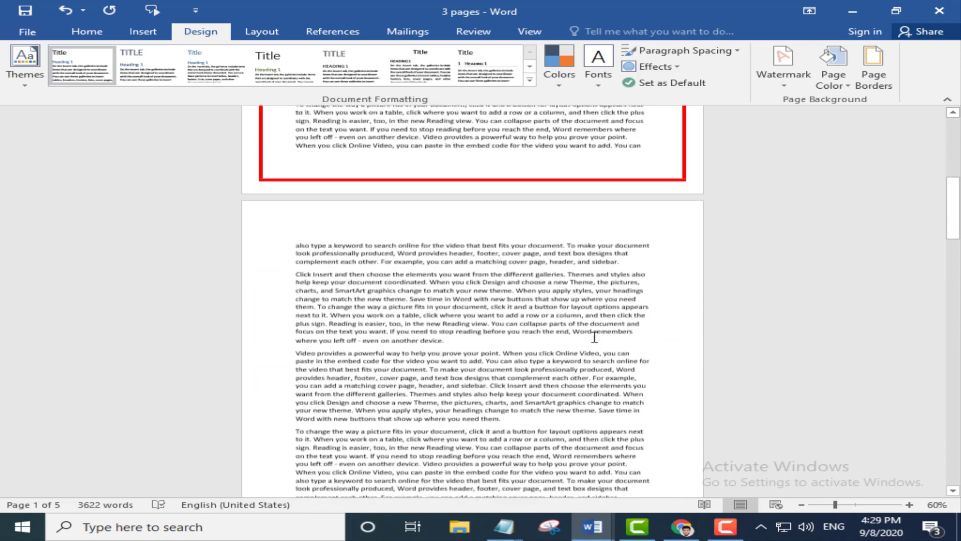
scroll(594, 337, up, 9)
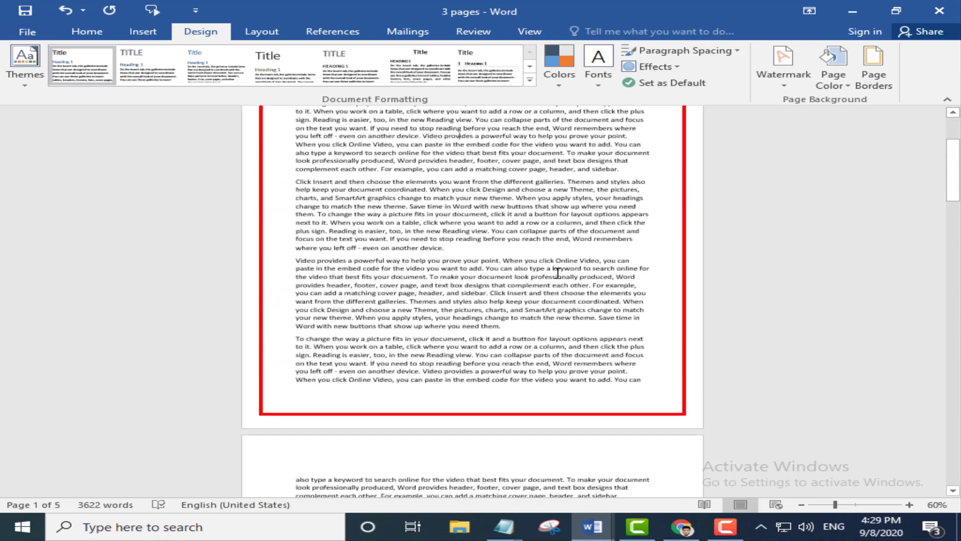
scroll(558, 273, up, 3)
- For page 2, open the page border settings and choose the Box setting with the red apples art
scroll(513, 303, down, 13)
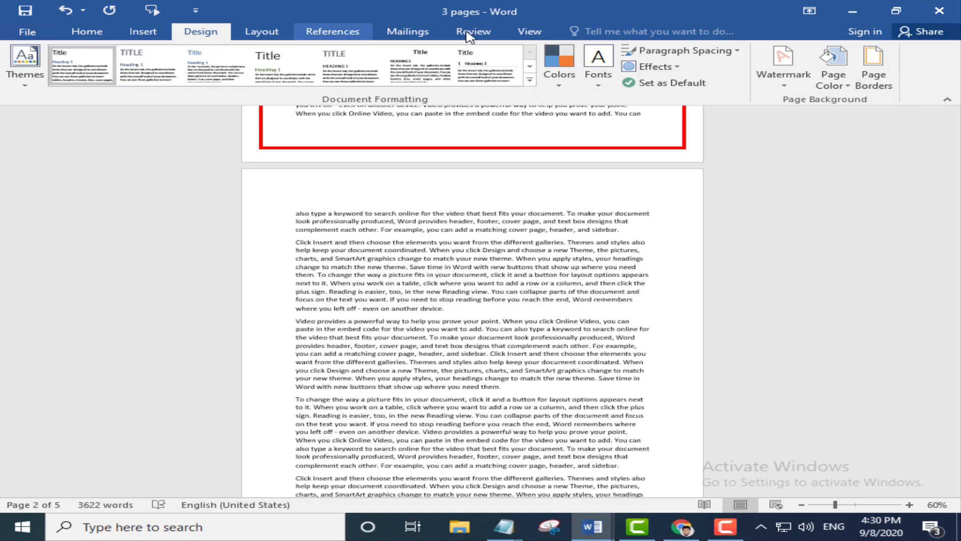
click(872, 71)
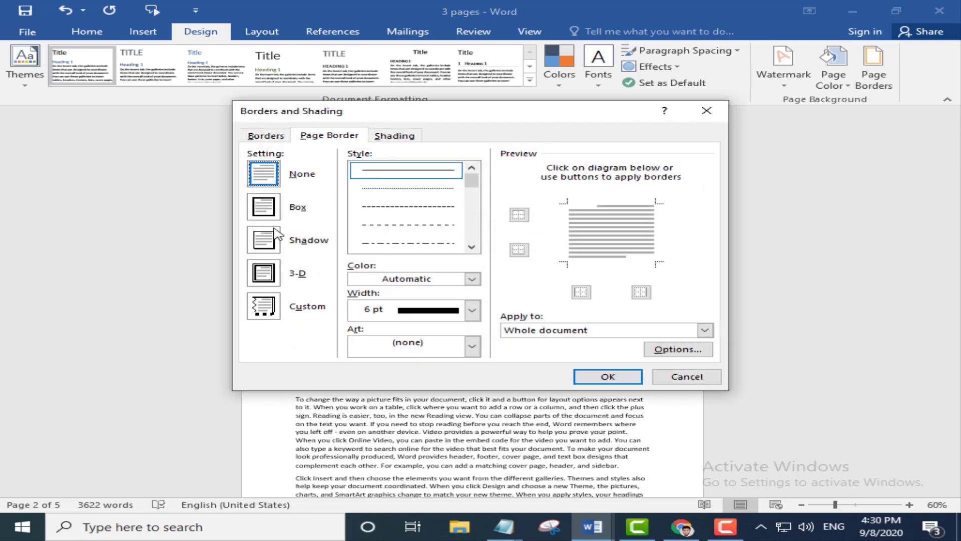
click(261, 211)
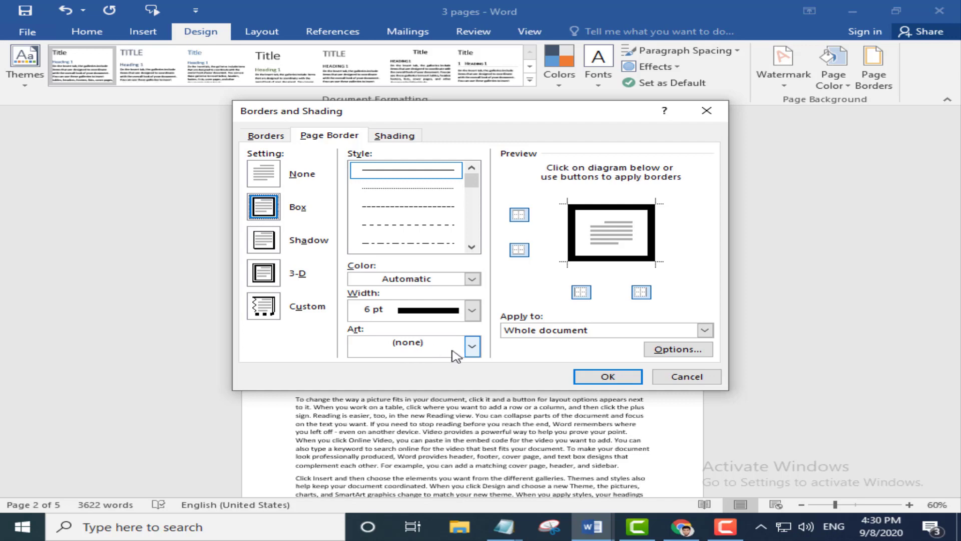
click(472, 349)
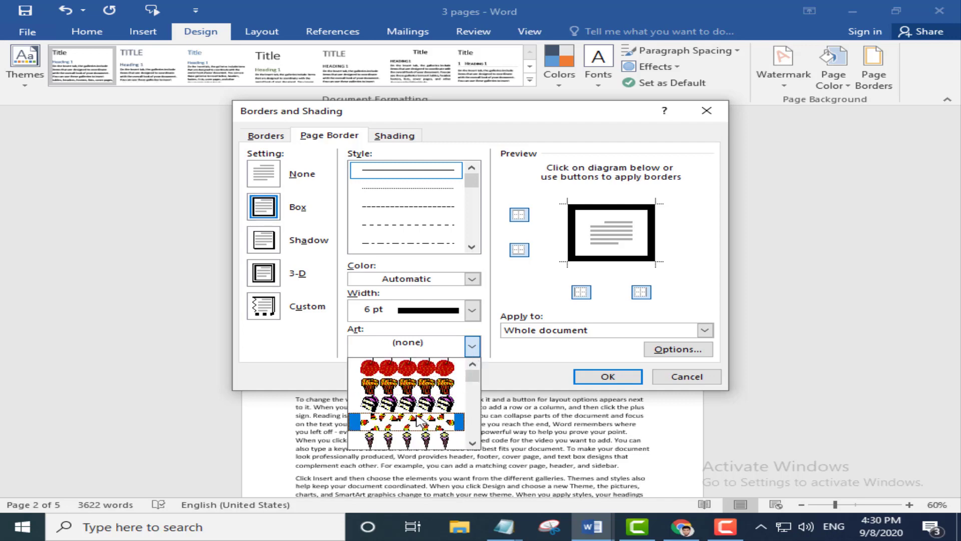
click(419, 370)
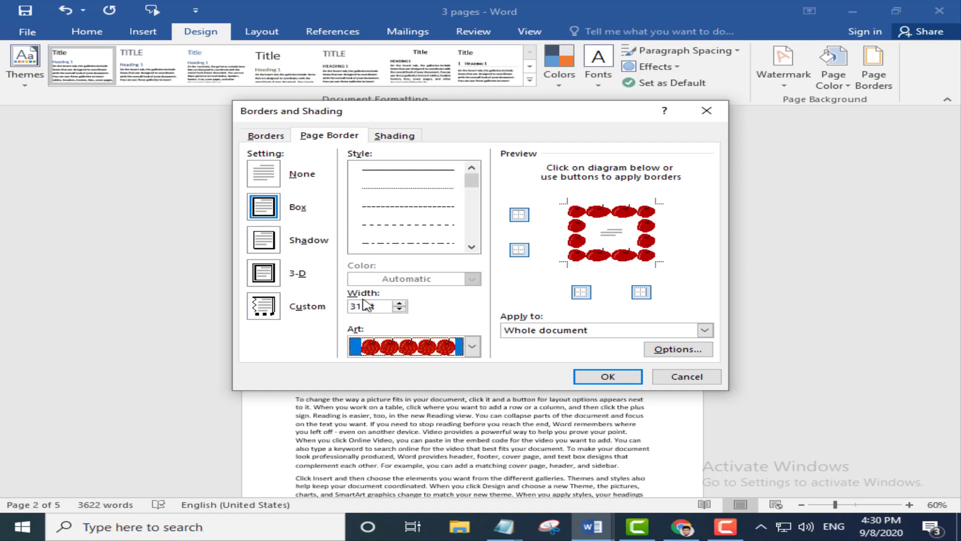
- Set the apple border's width to 20 pt and apply it to "This section"
click(400, 309)
click(399, 308)
click(400, 309)
click(400, 309)
click(399, 308)
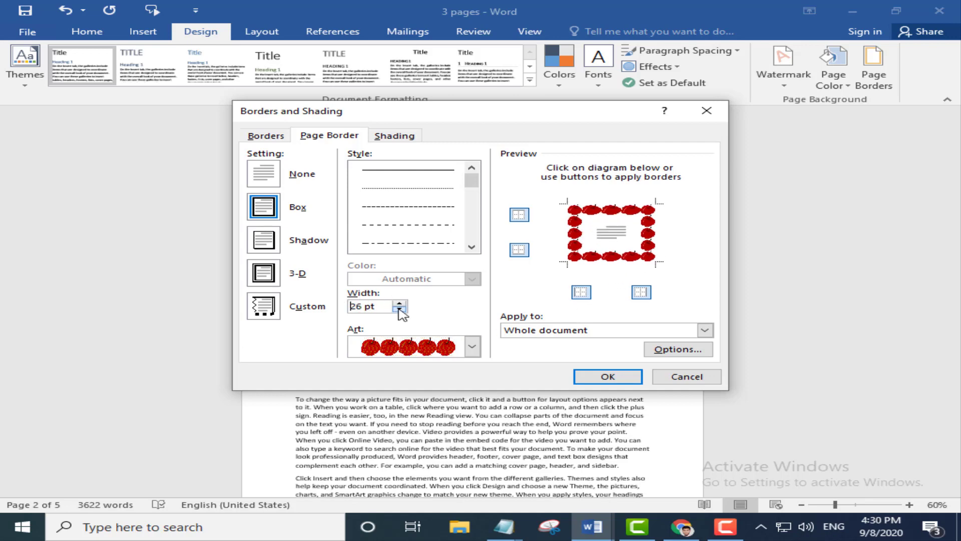
click(400, 308)
click(399, 309)
click(400, 309)
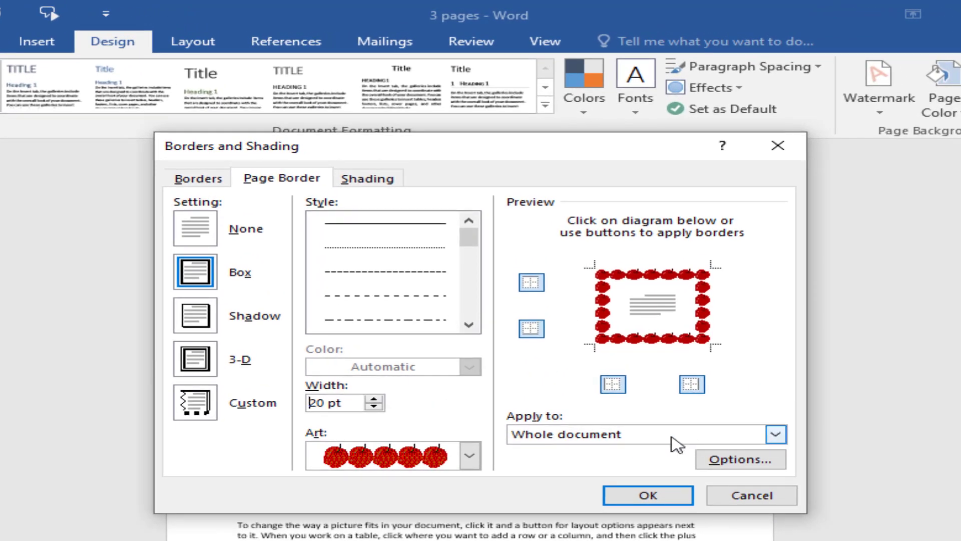
click(672, 439)
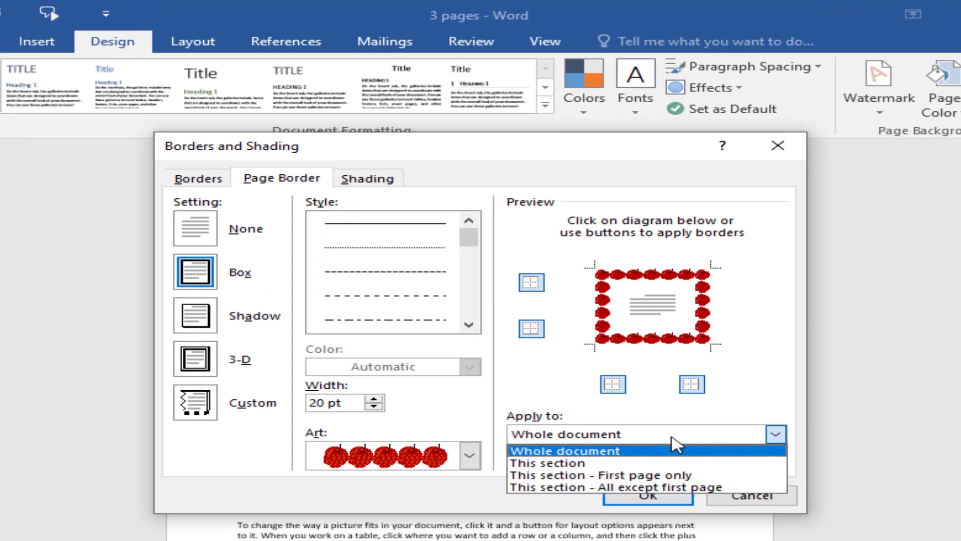
click(572, 464)
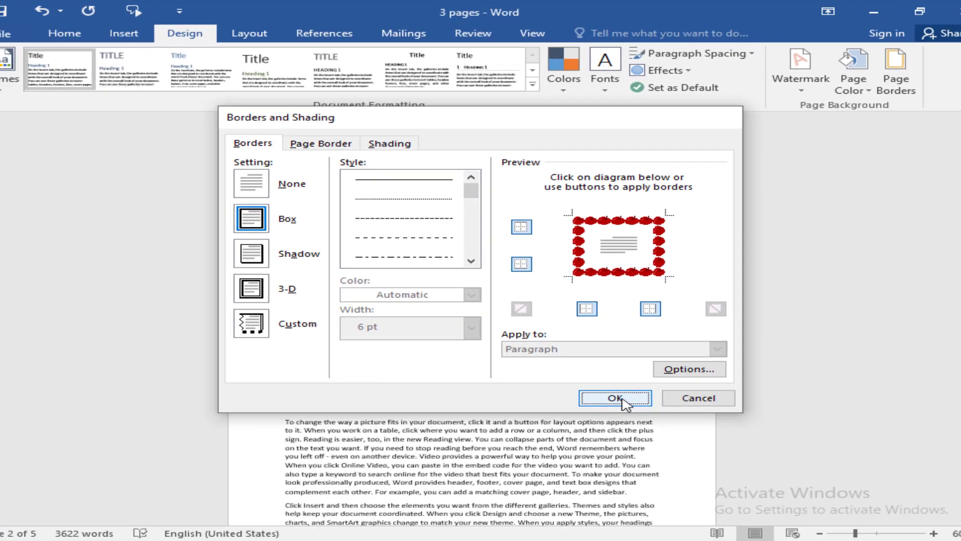
click(666, 491)
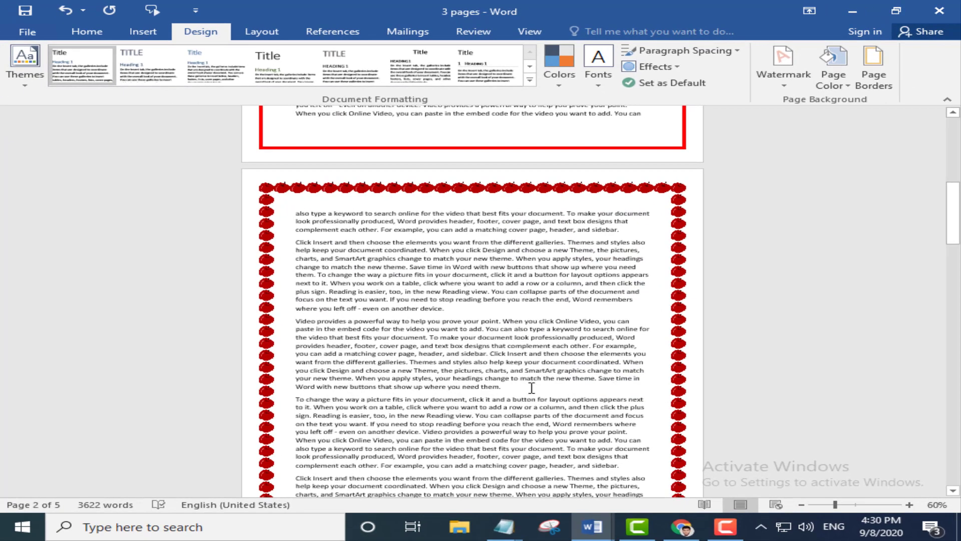
- For page 3, open the page border settings and choose the Box setting with the orange muffin art
scroll(532, 388, down, 2)
scroll(316, 176, up, 5)
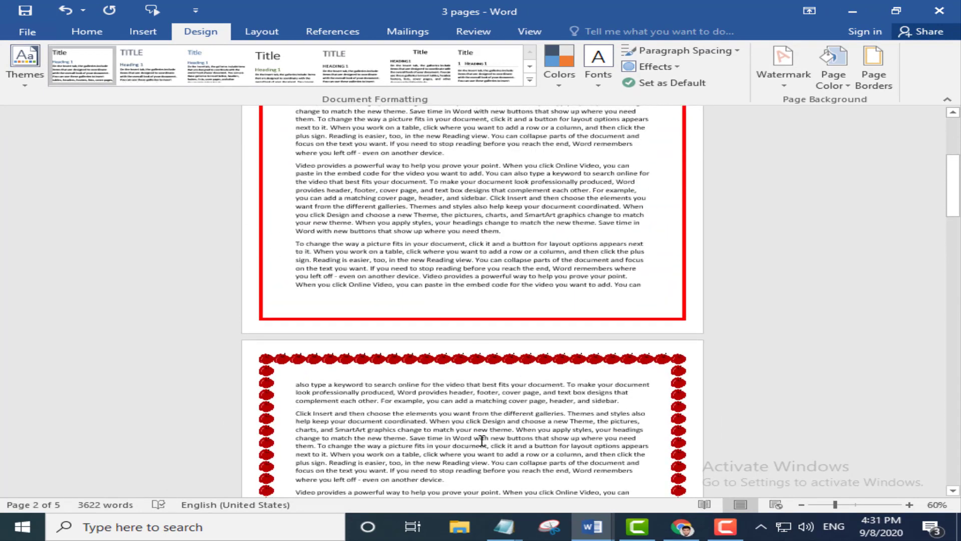
scroll(481, 441, down, 3)
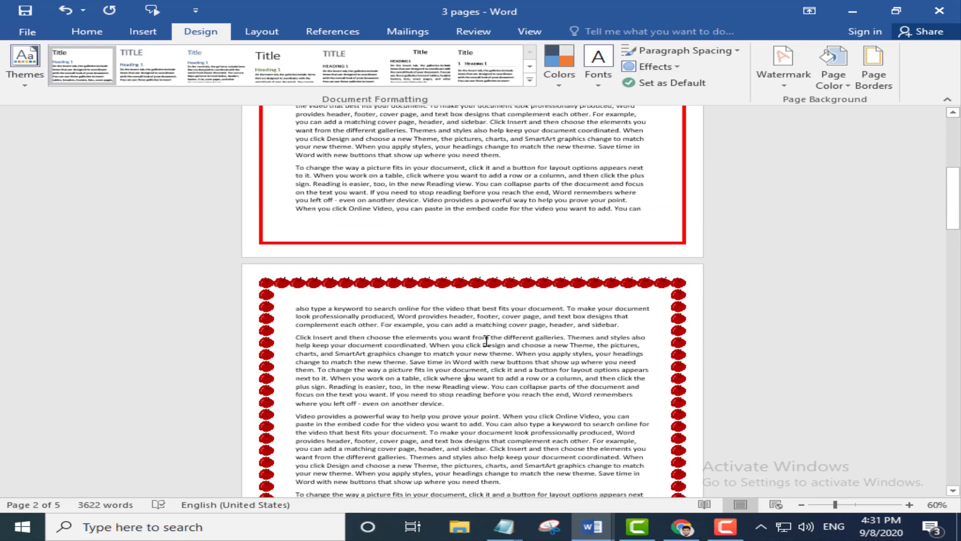
scroll(486, 340, down, 2)
scroll(509, 266, down, 2)
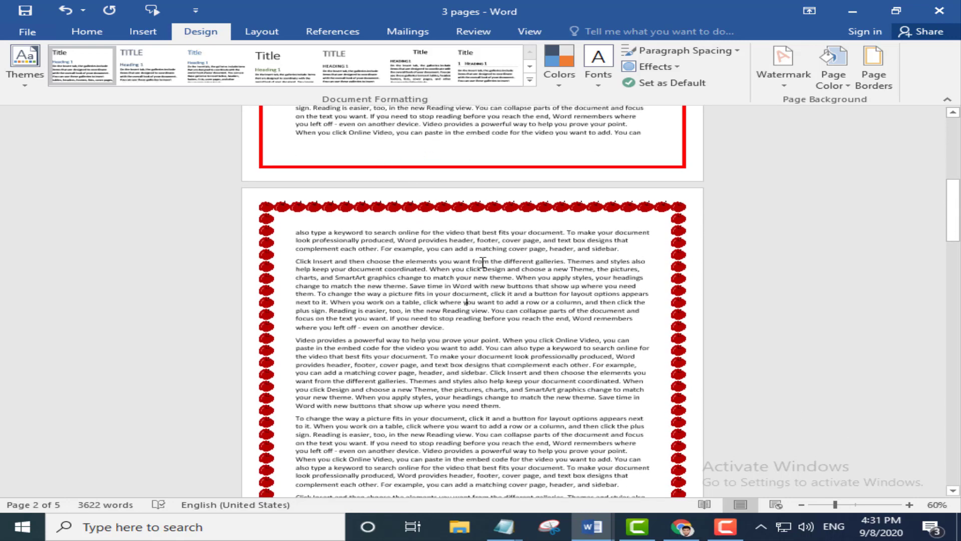
scroll(564, 329, down, 20)
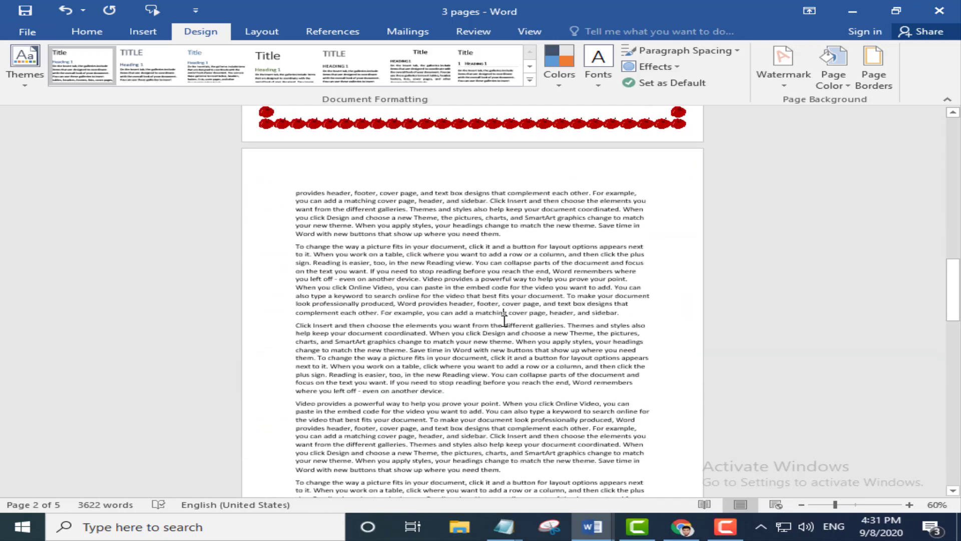
click(874, 75)
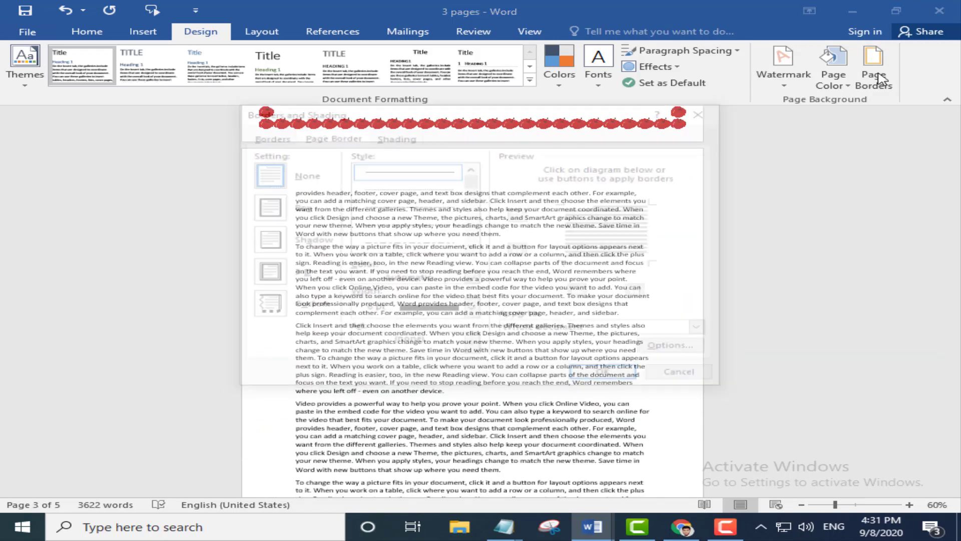
click(266, 208)
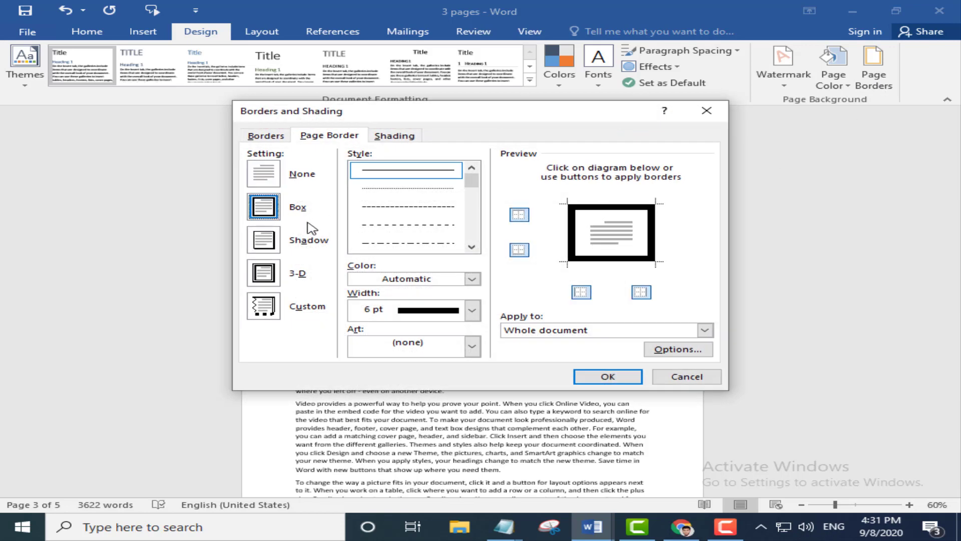
click(473, 348)
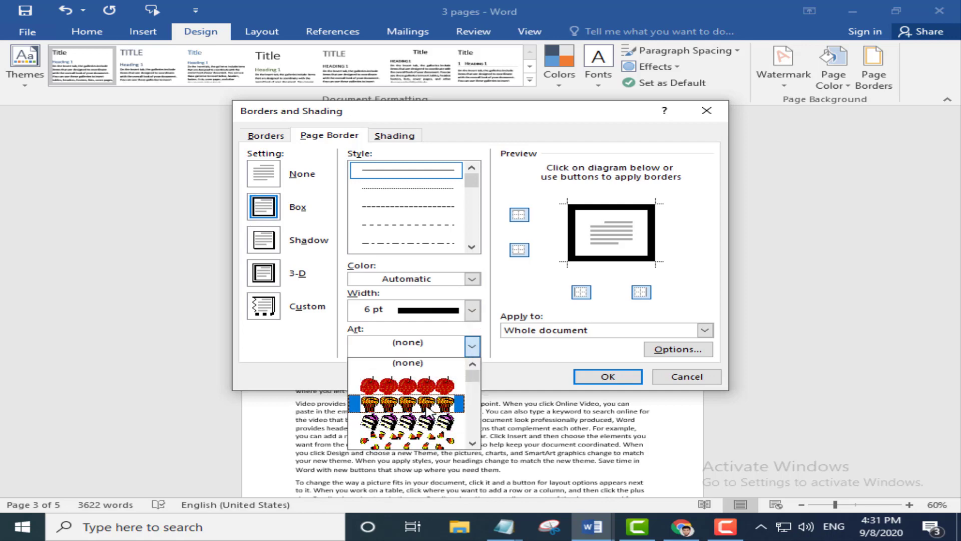
click(429, 412)
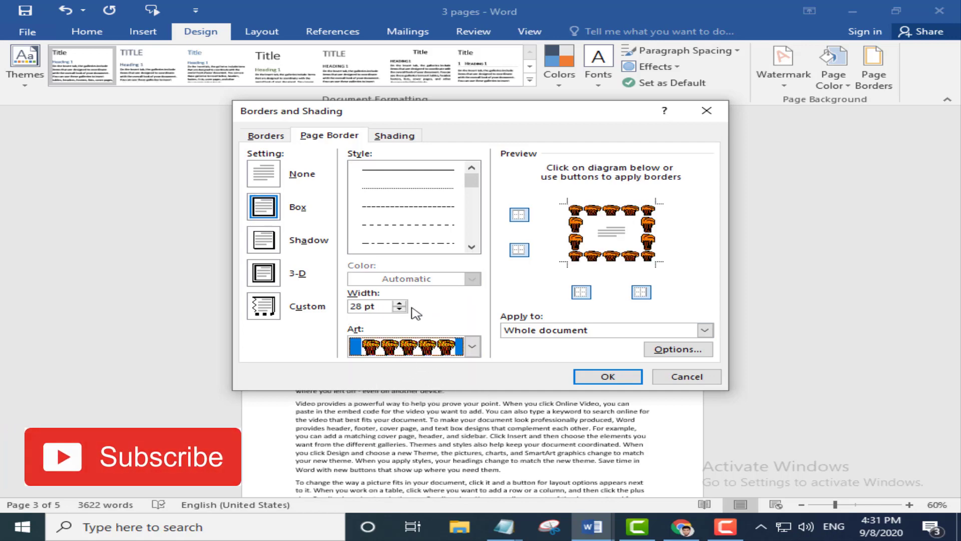
- Set the muffin border's width to 20 pt and apply it to "This section"
click(401, 310)
click(400, 309)
click(401, 310)
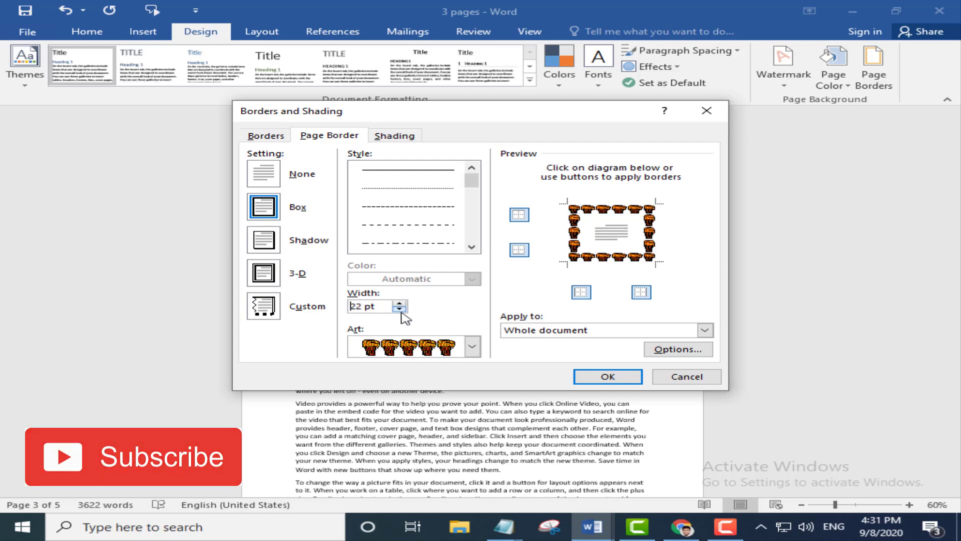
click(400, 310)
click(400, 309)
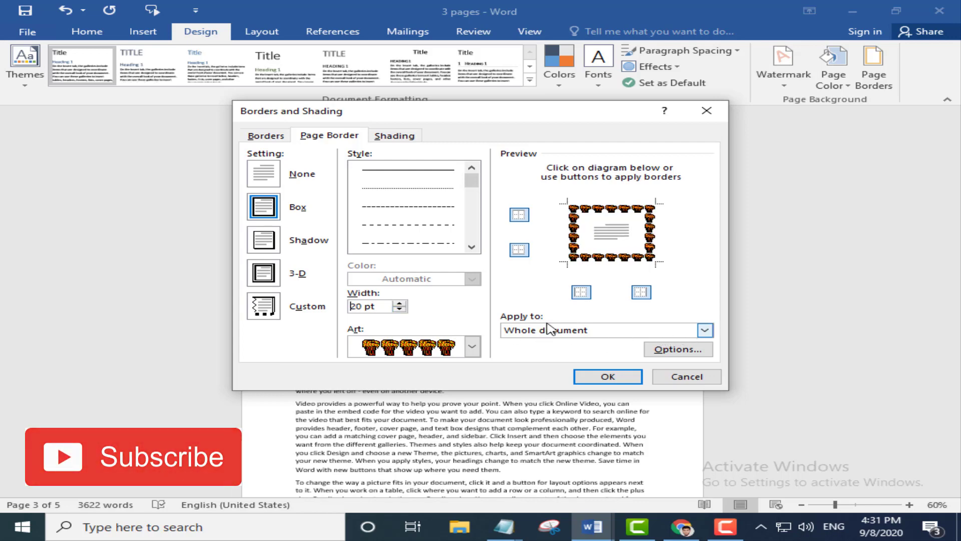
click(648, 332)
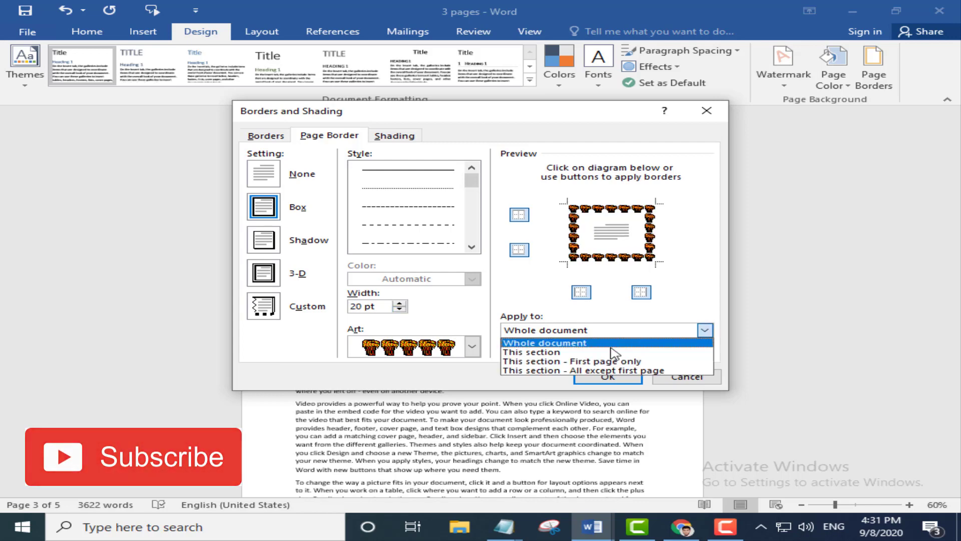
click(541, 352)
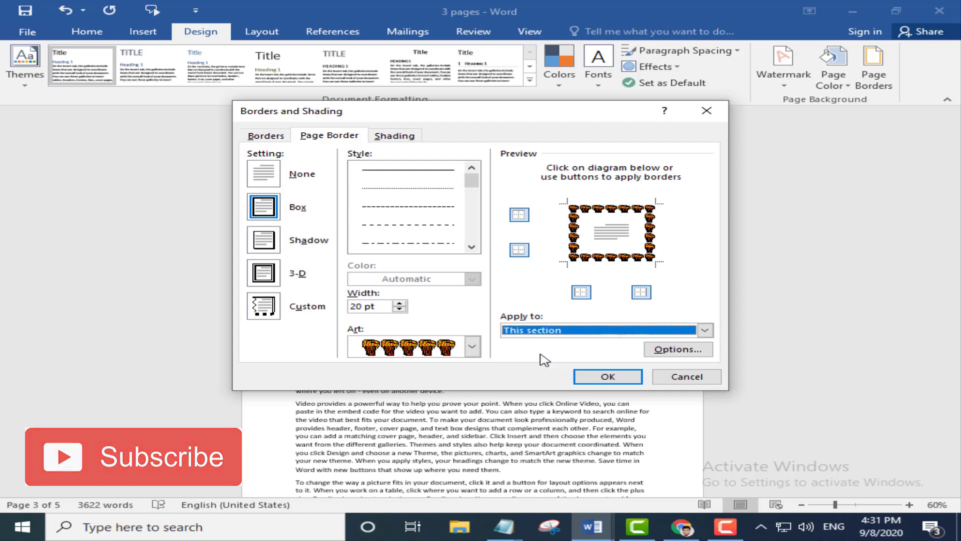
click(609, 379)
- Examine the borders on pages 1, 2 and 3 to compare their designs
scroll(496, 350, up, 5)
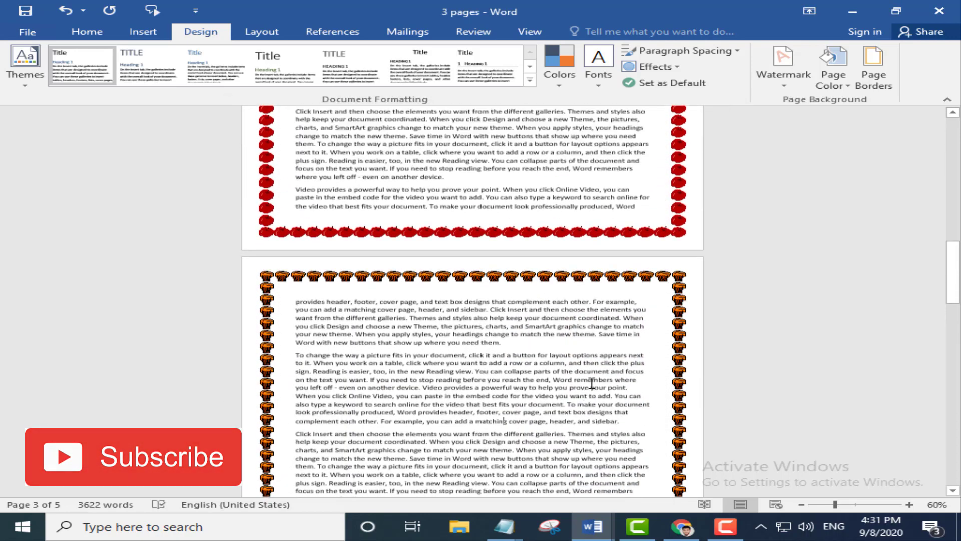
scroll(422, 320, up, 4)
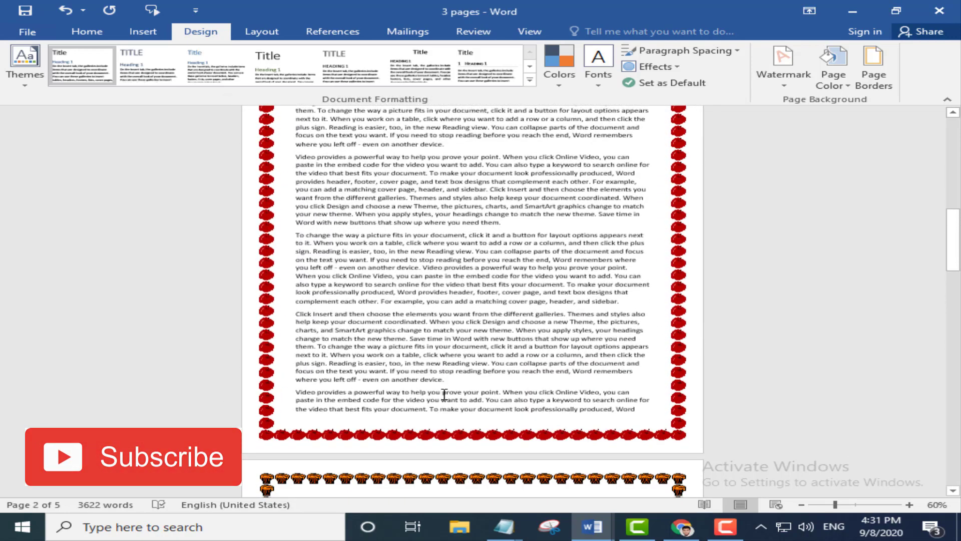
scroll(426, 371, down, 3)
scroll(425, 371, down, 4)
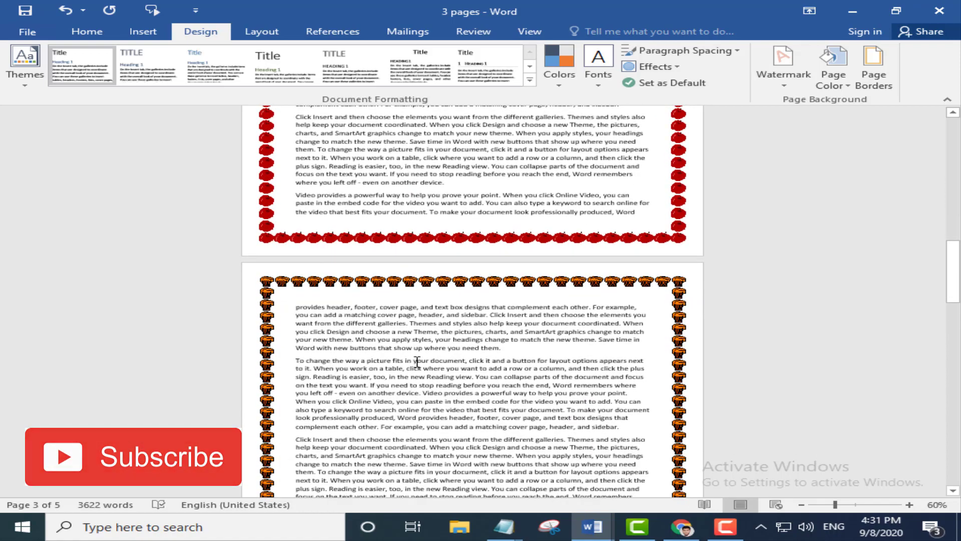
scroll(418, 364, down, 3)
scroll(418, 364, up, 20)
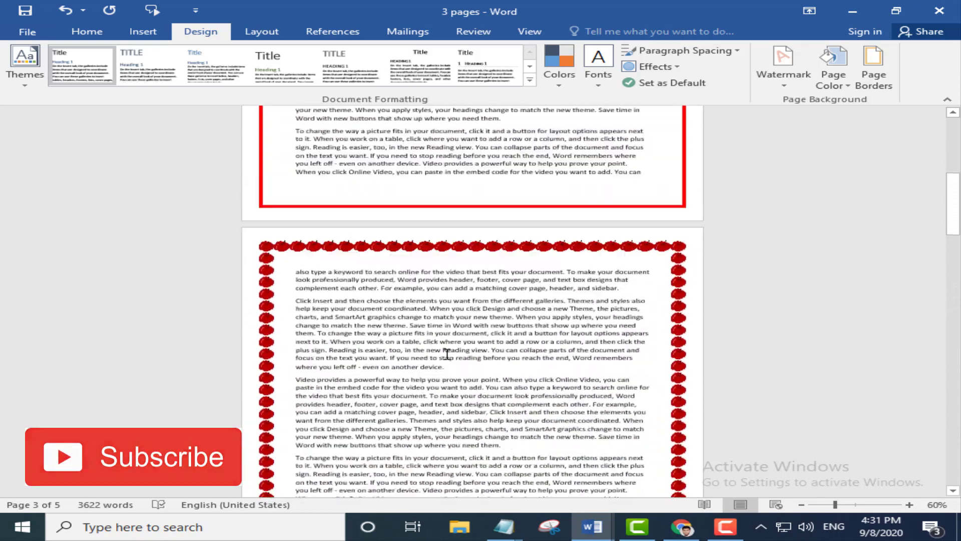
scroll(480, 381, down, 14)
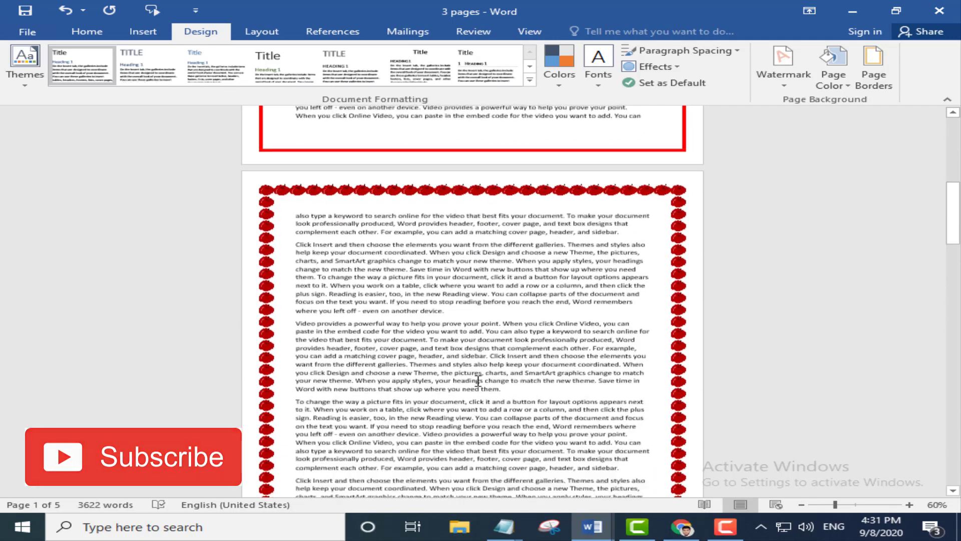
scroll(485, 382, down, 18)
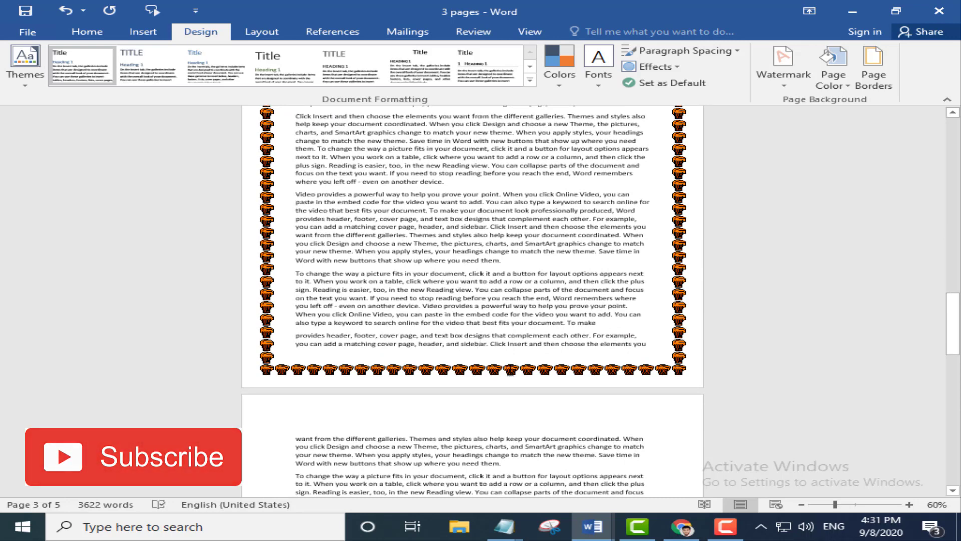
- For page 4, open the page border settings and choose the Box setting with the green tree art
scroll(626, 408, down, 2)
scroll(514, 421, down, 2)
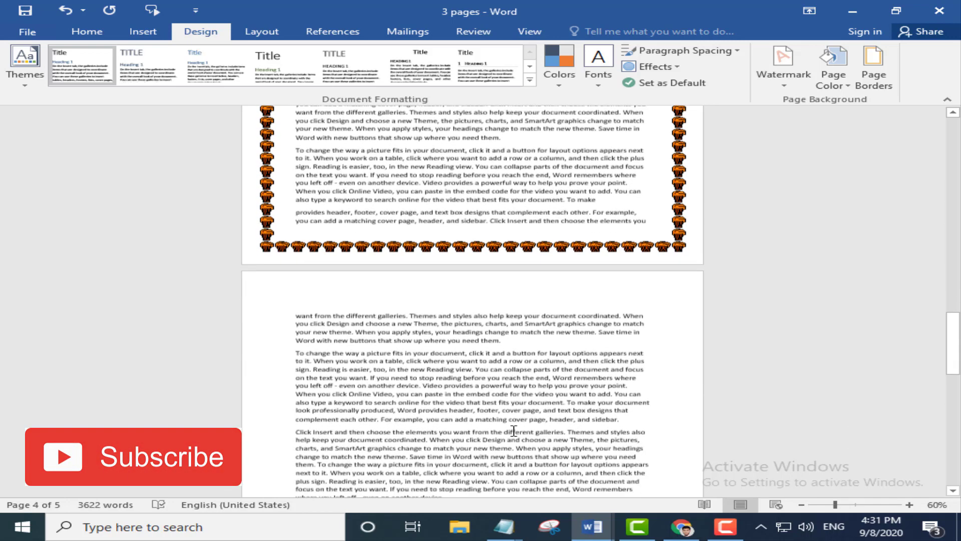
click(499, 364)
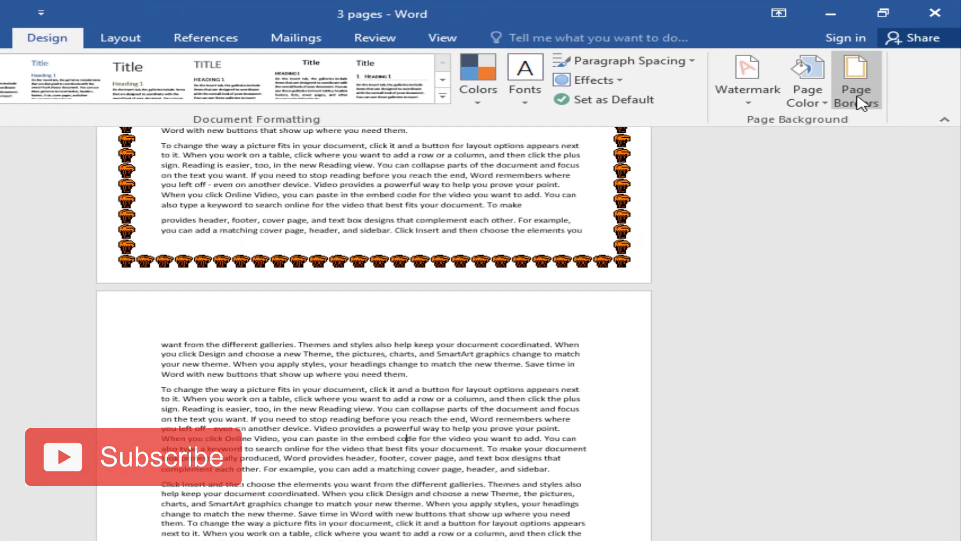
click(860, 102)
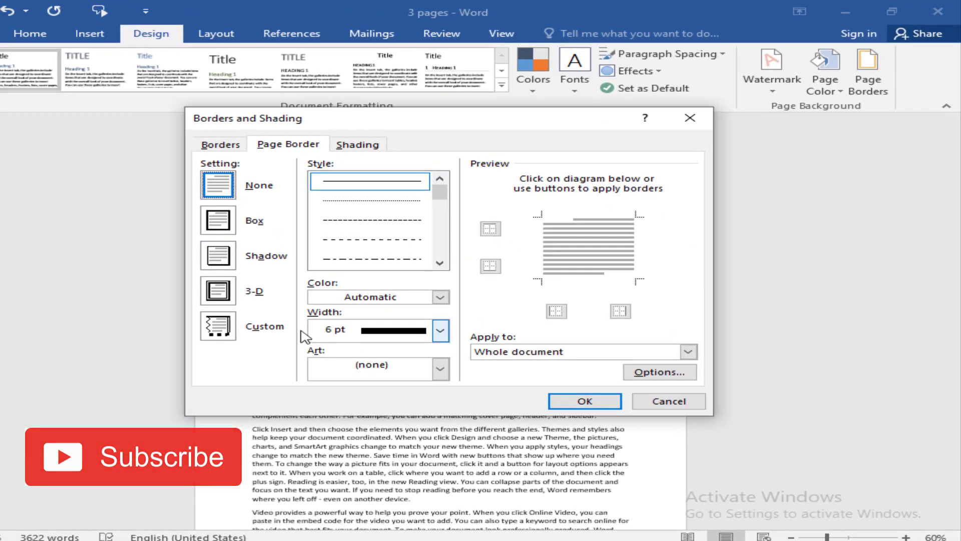
click(219, 222)
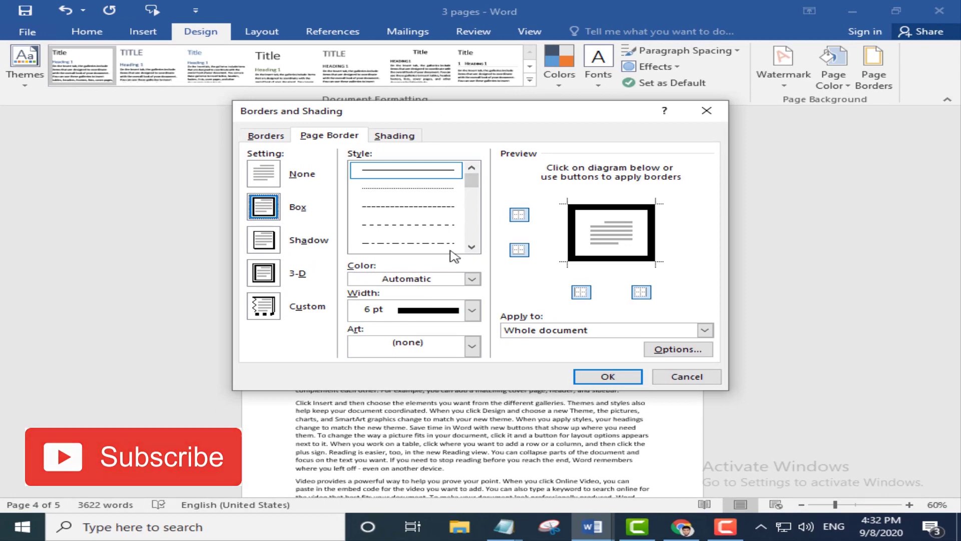
click(461, 352)
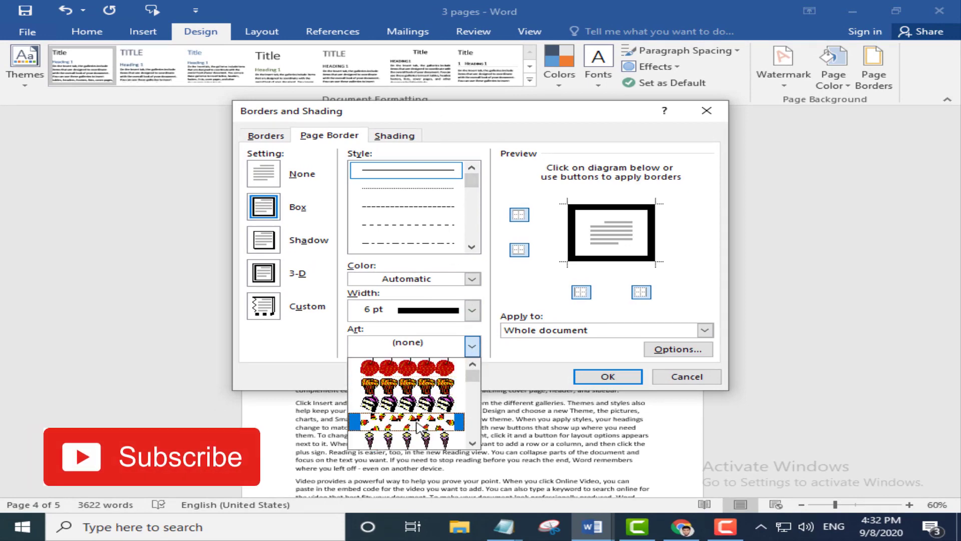
click(407, 368)
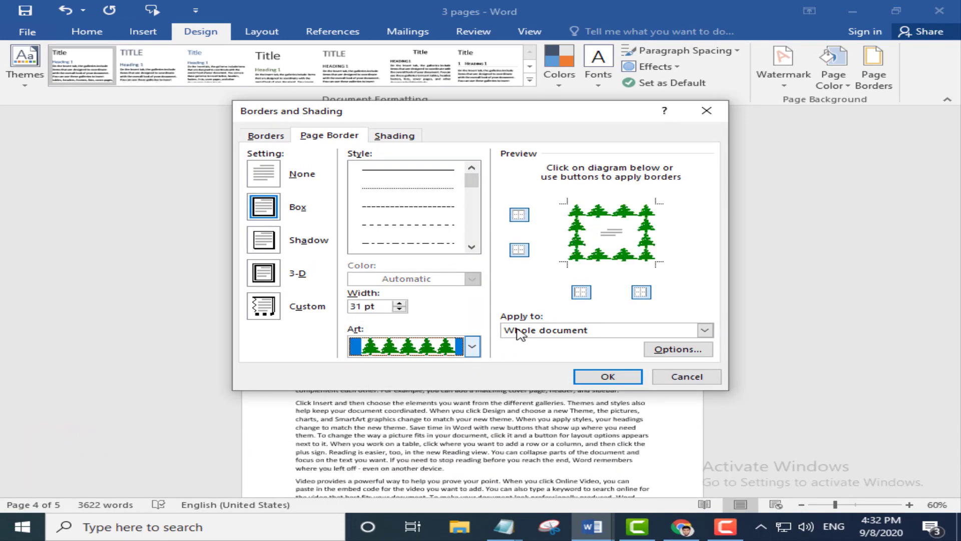
- Set the tree border's width to 20 pt and apply it to "This section"
click(400, 310)
click(400, 309)
click(400, 309)
click(399, 309)
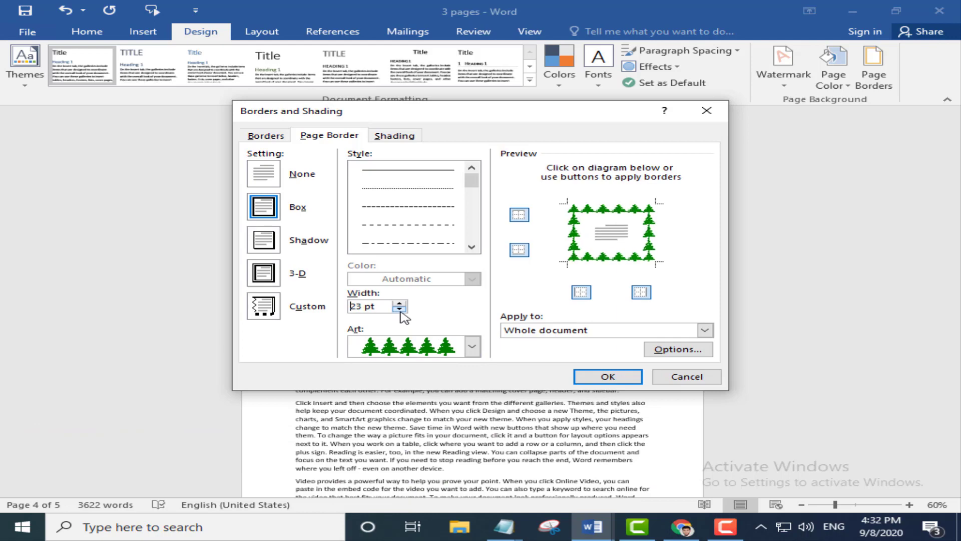
click(400, 309)
click(399, 309)
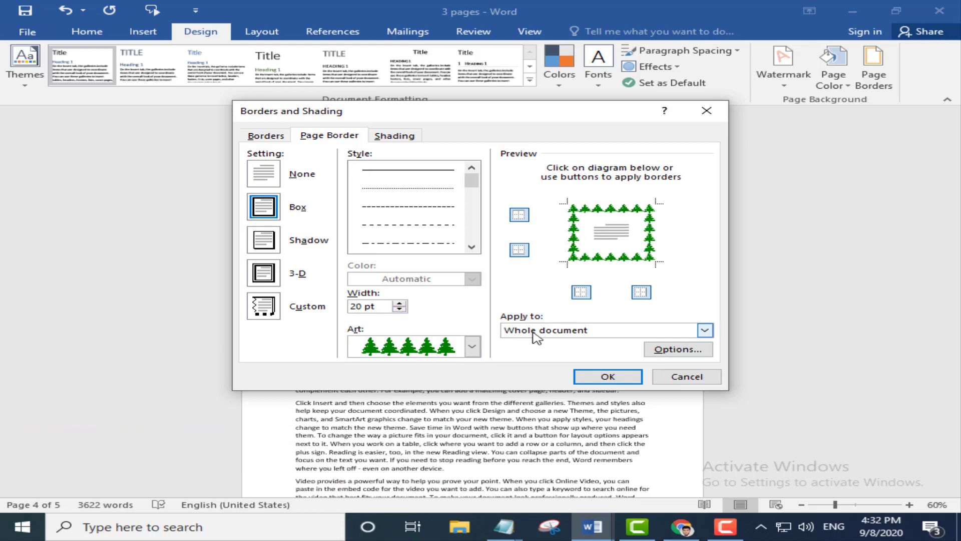
click(554, 334)
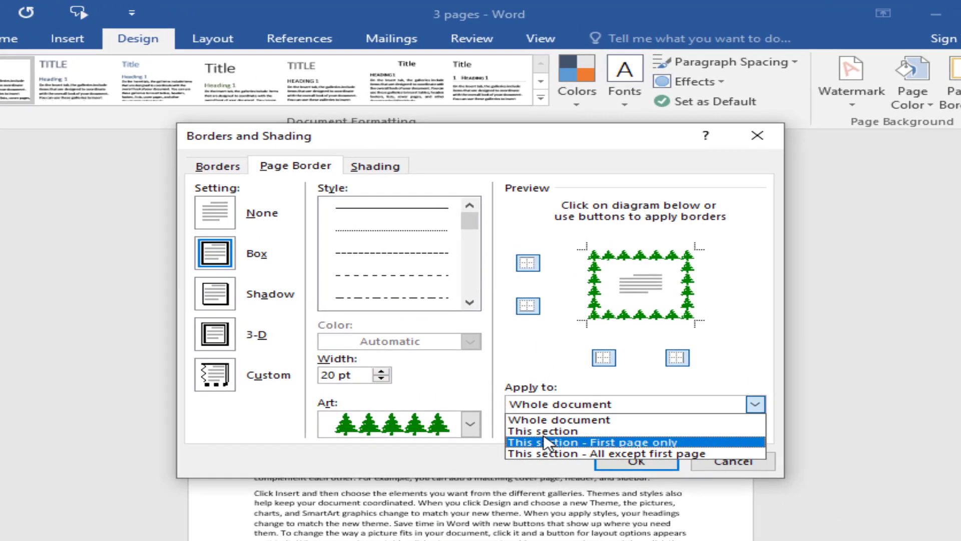
click(547, 432)
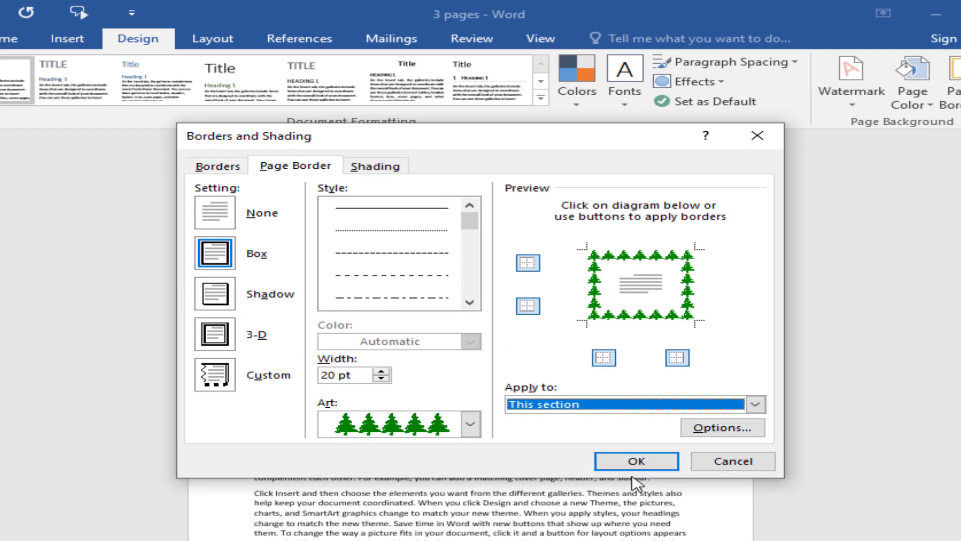
click(636, 462)
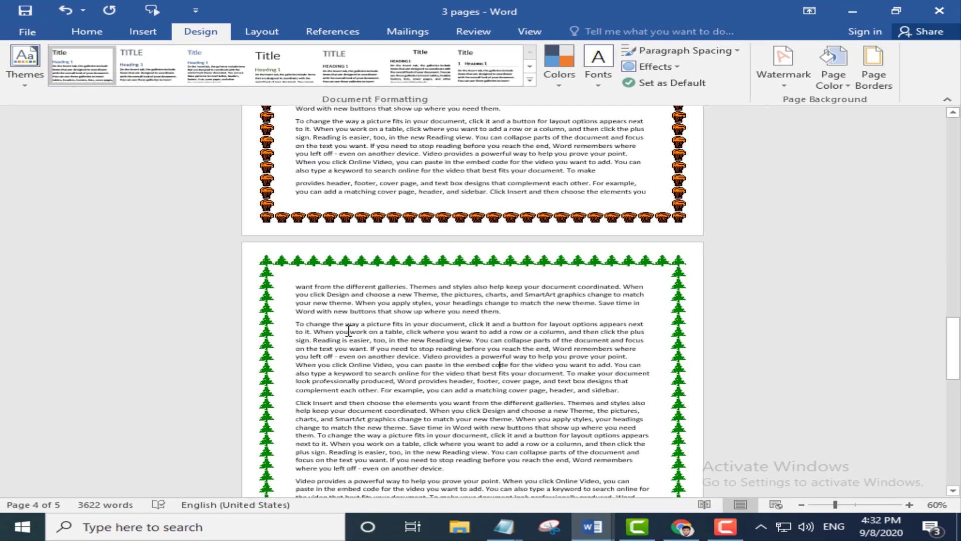
- For page 5, open the page border settings, try the Shadow and 3-D settings, and settle on Box
scroll(414, 315, down, 1)
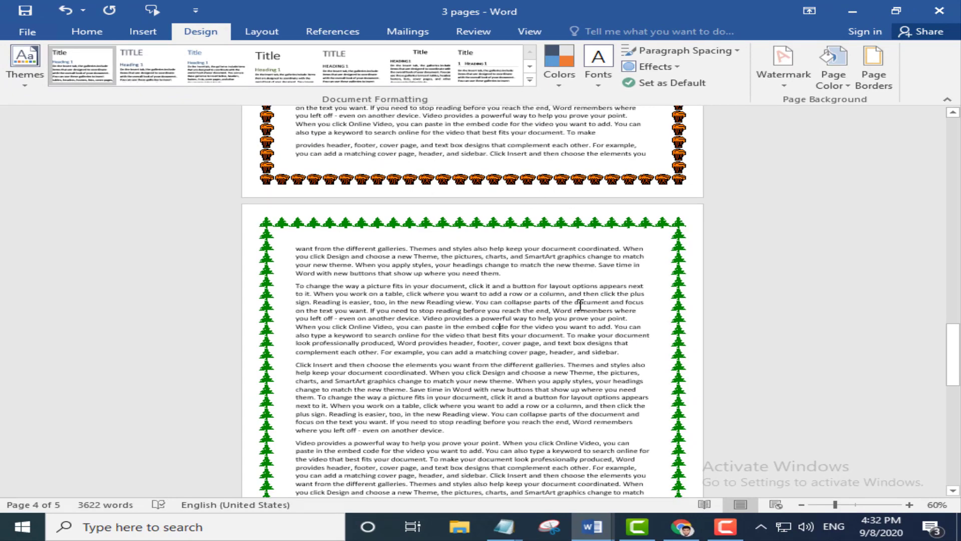
scroll(580, 304, down, 1)
ctrl+scroll(550, 315, down, 3)
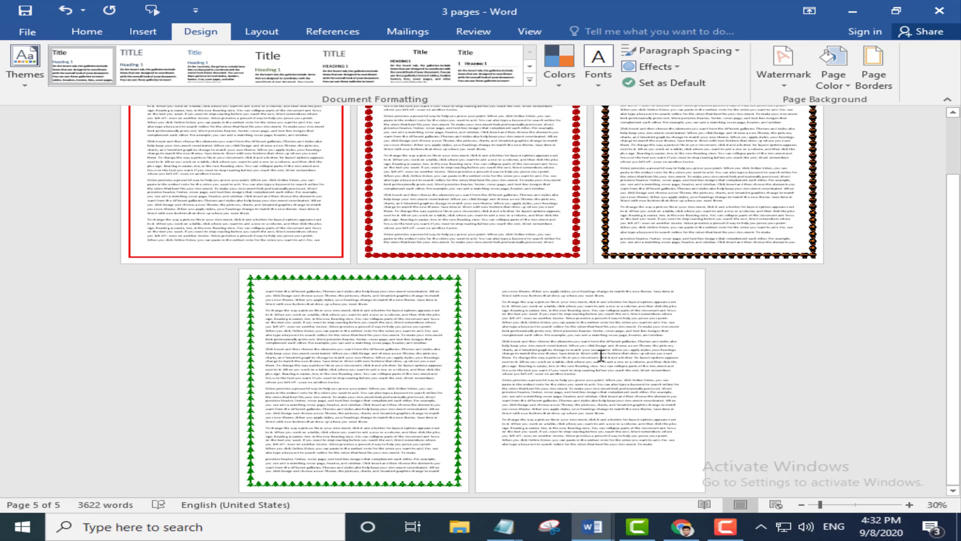
click(874, 65)
click(270, 213)
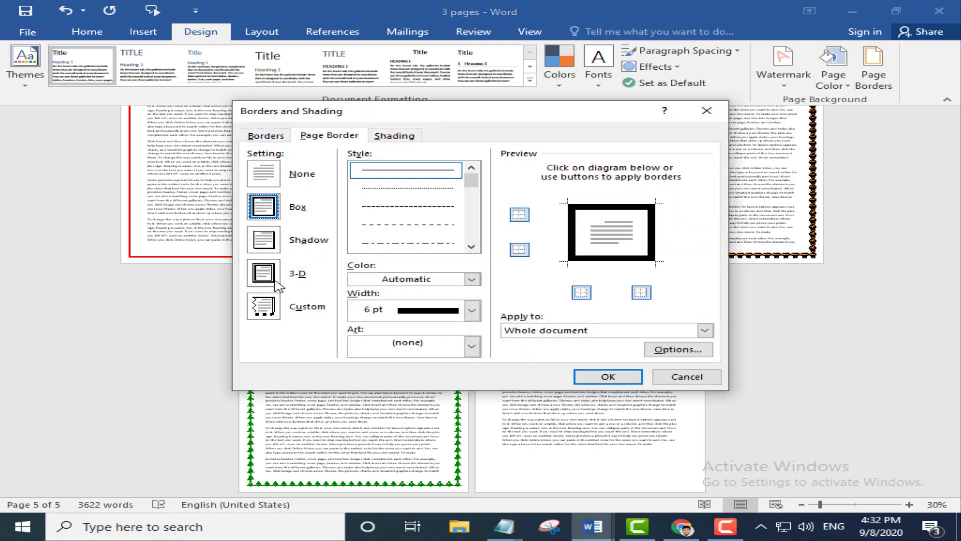
click(265, 240)
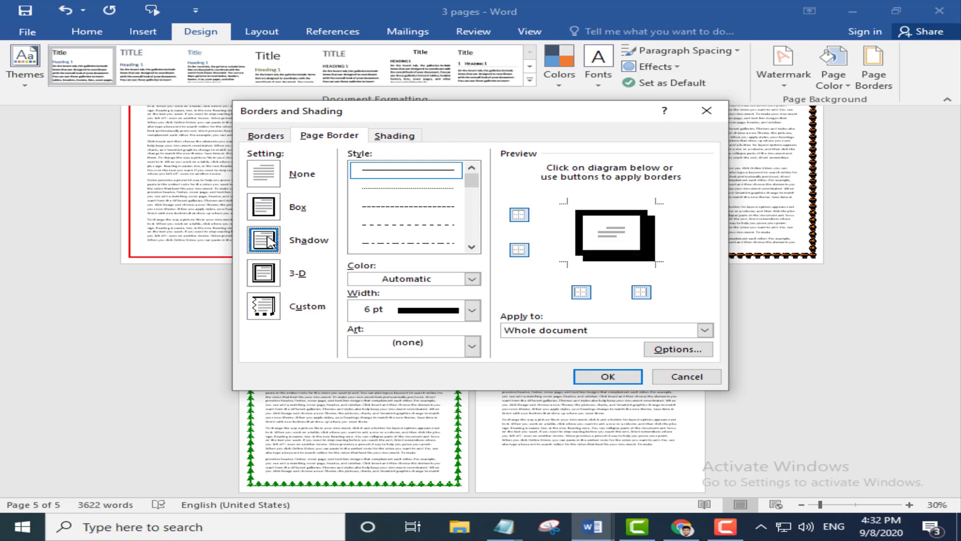
click(273, 281)
click(273, 240)
click(270, 210)
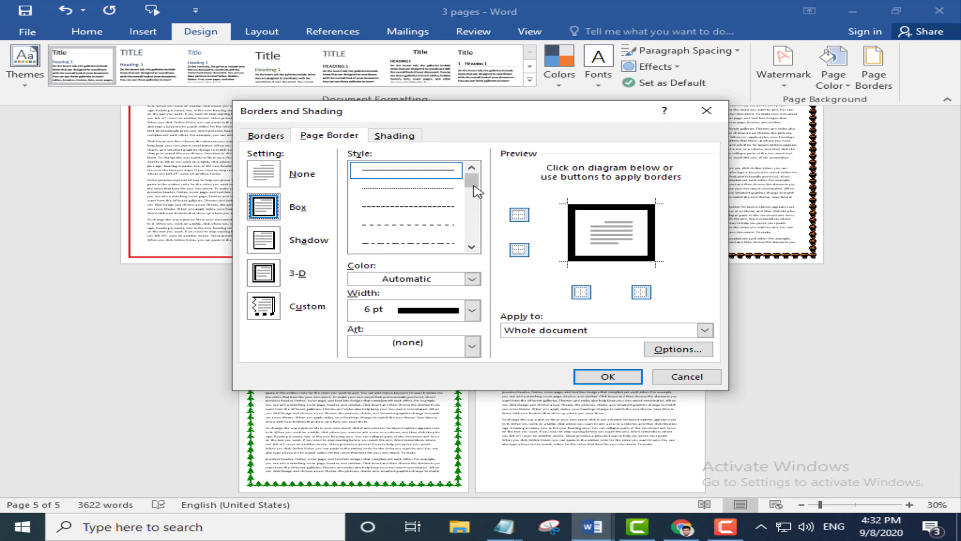
- Set the page 5 border color to red and choose the yellow star art
click(472, 279)
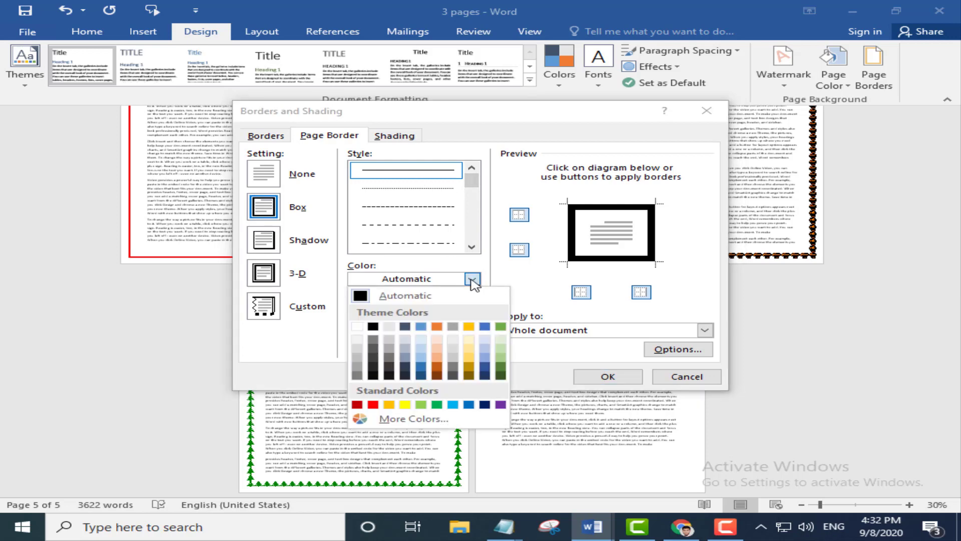
click(373, 405)
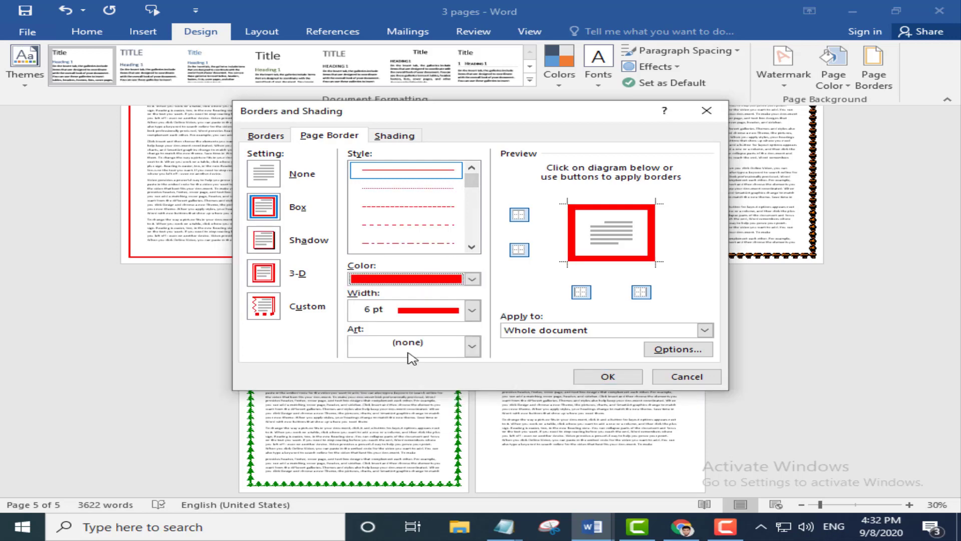
click(472, 345)
scroll(448, 437, down, 1)
scroll(448, 437, down, 4)
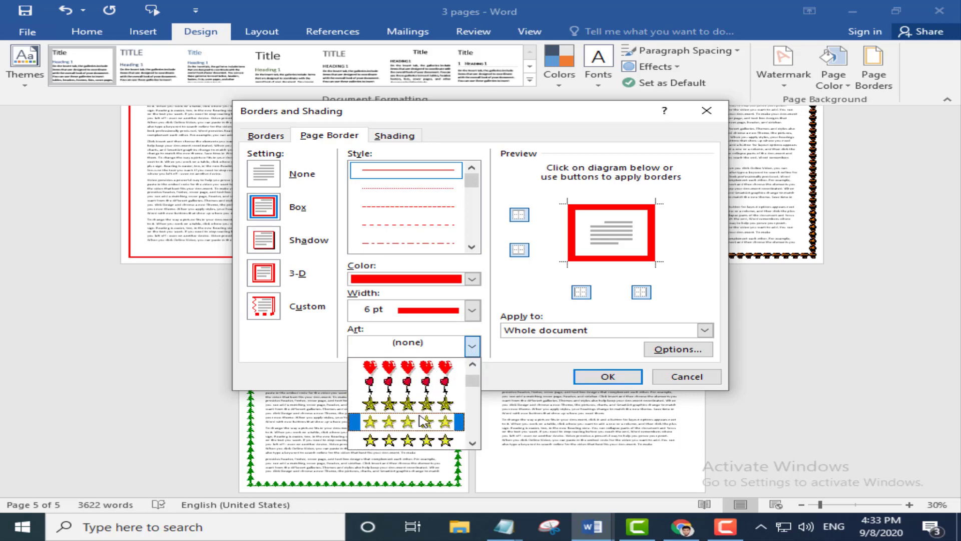
click(439, 425)
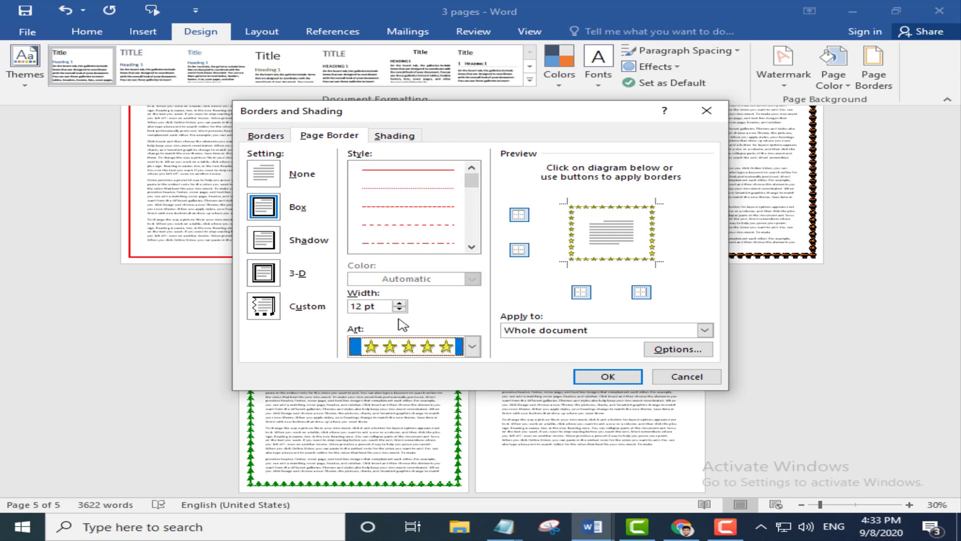
- Set the star border's width to 16 pt and apply it to "This section"
click(400, 303)
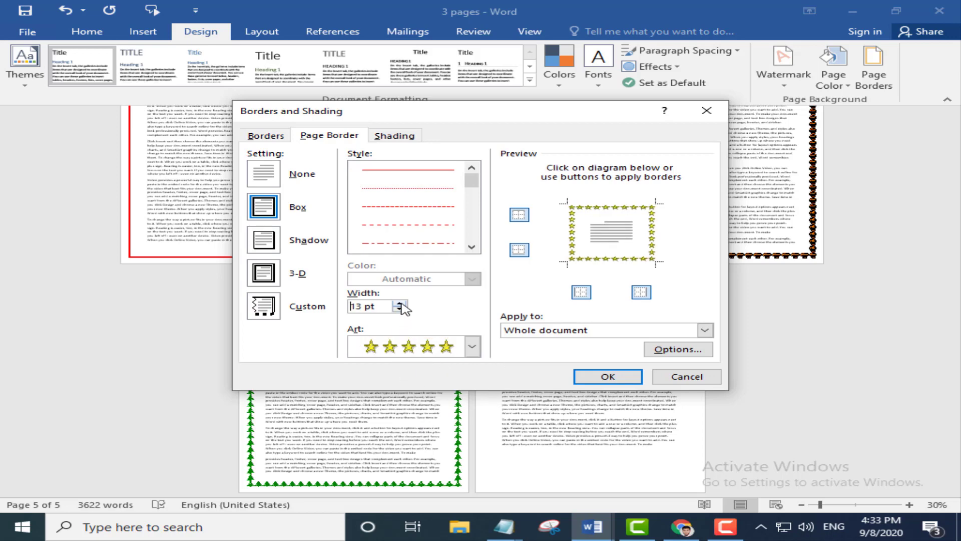
click(400, 303)
click(400, 304)
click(400, 303)
click(400, 304)
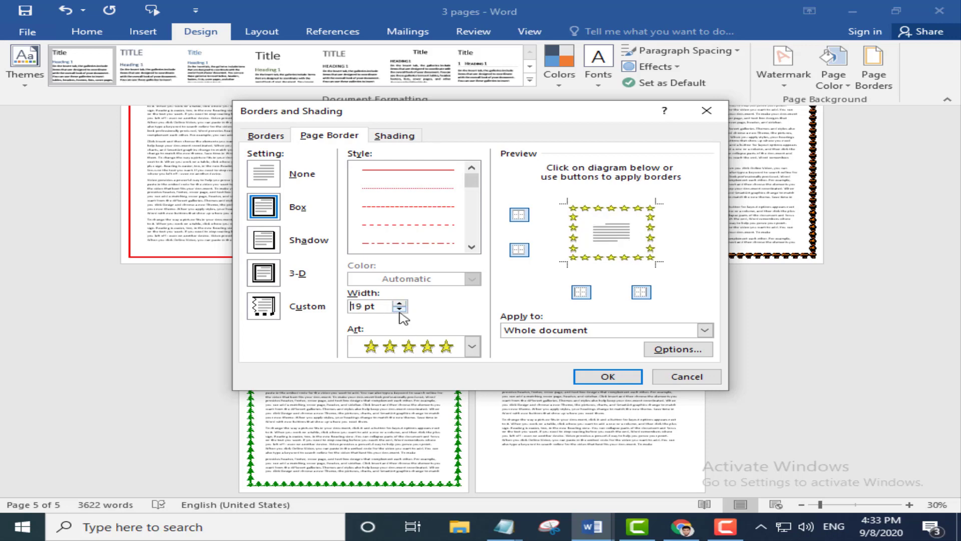
click(399, 309)
click(399, 309)
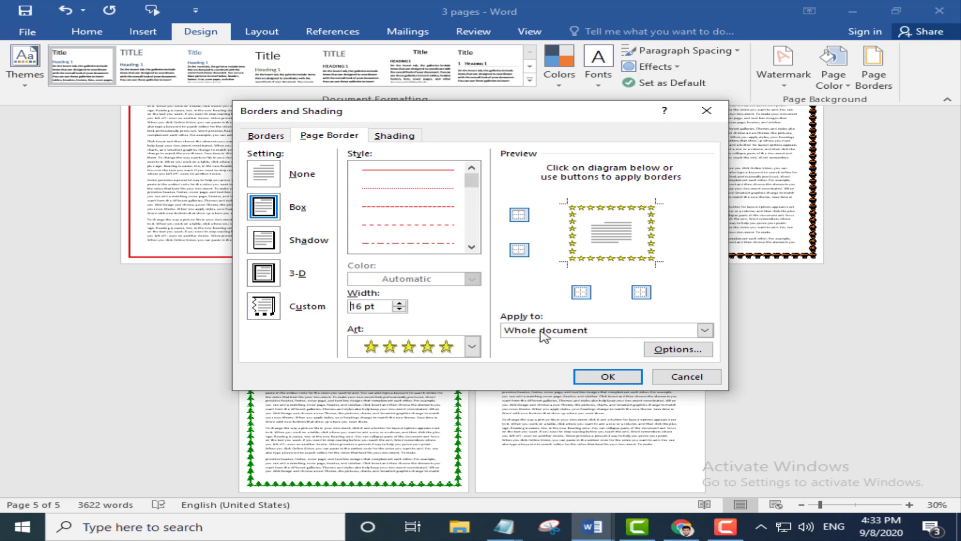
click(558, 335)
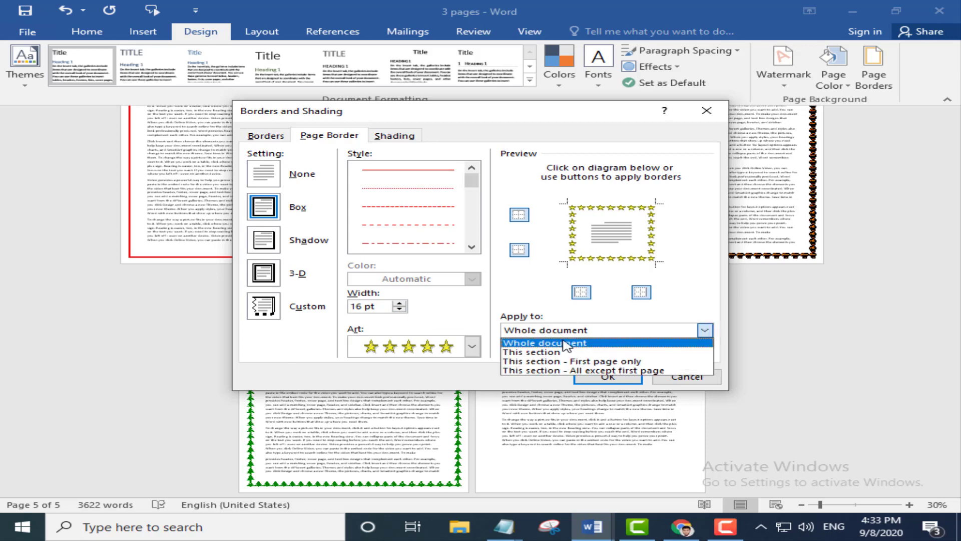
click(548, 352)
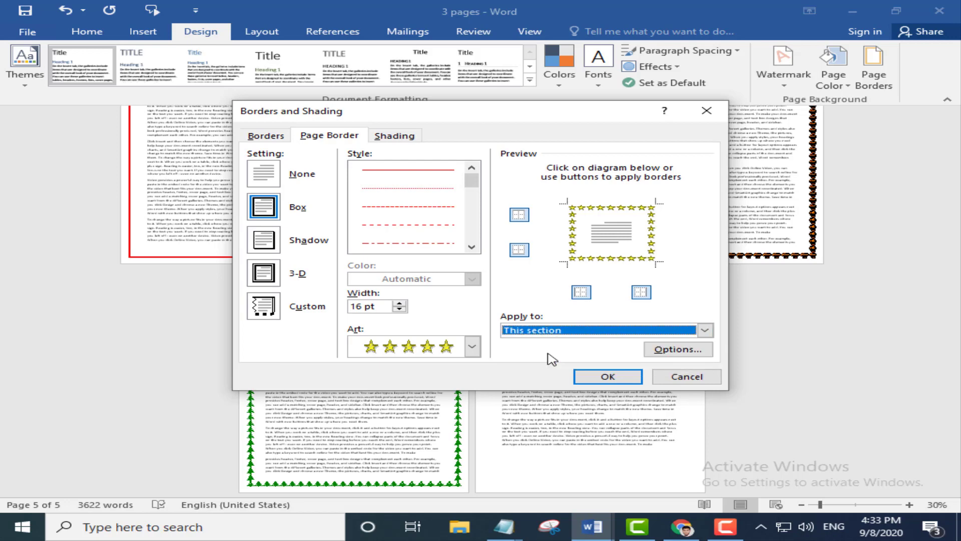
click(610, 378)
- Open the page border settings for page 4's green tree border
scroll(587, 389, up, 1)
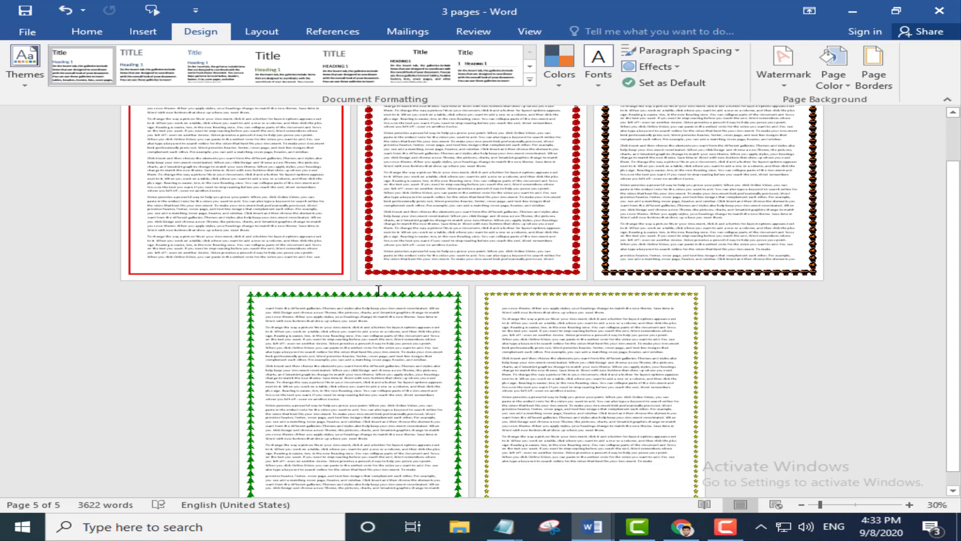
scroll(383, 305, down, 2)
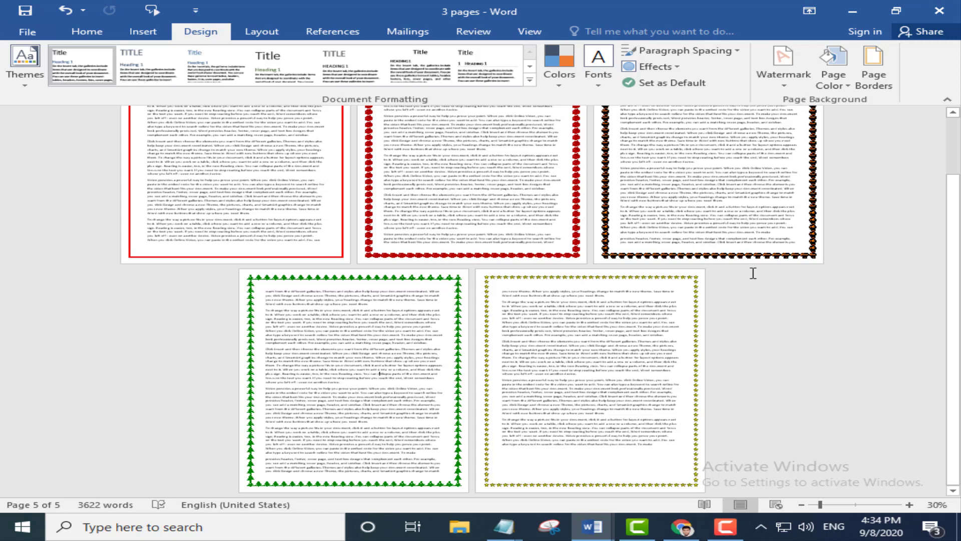
click(874, 65)
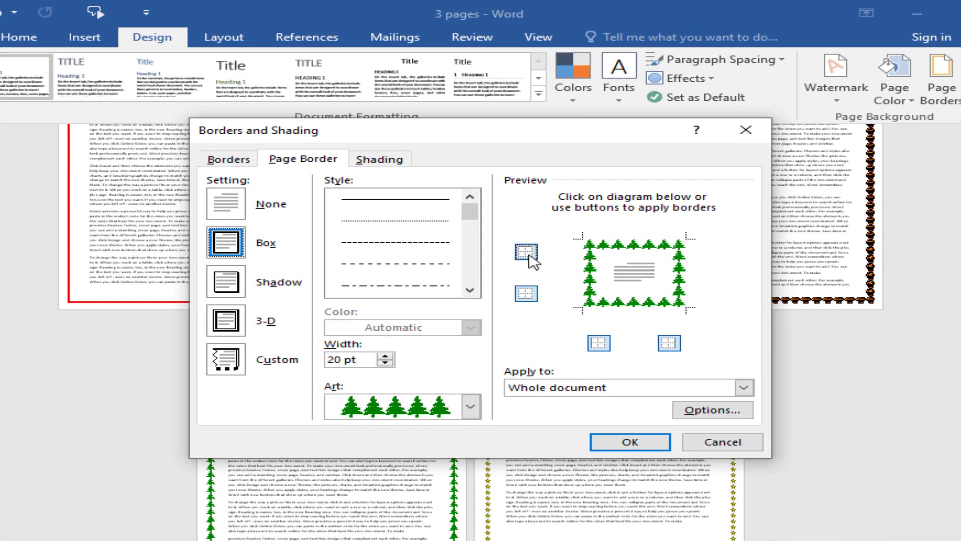
- Try removing the top and bottom sides of the tree border in the preview, and restore both
click(526, 253)
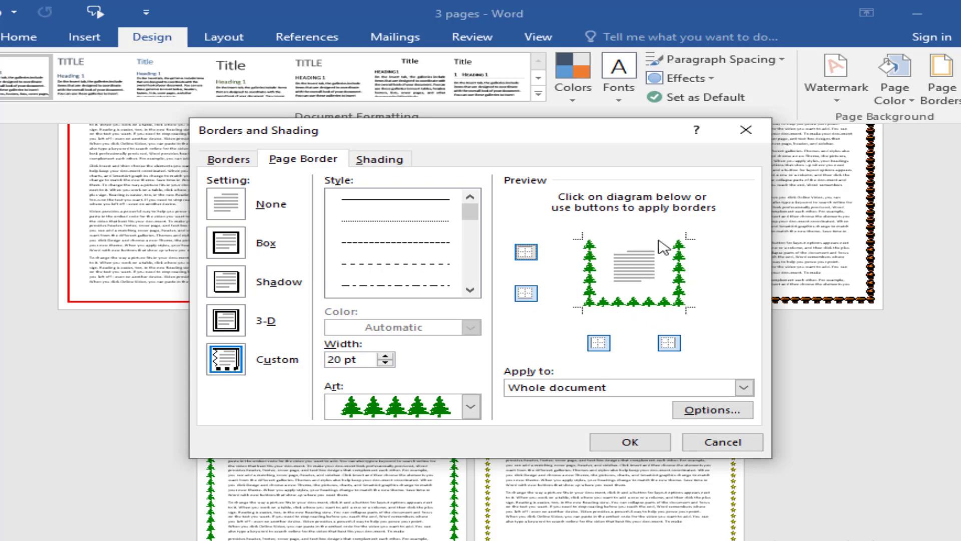
click(526, 296)
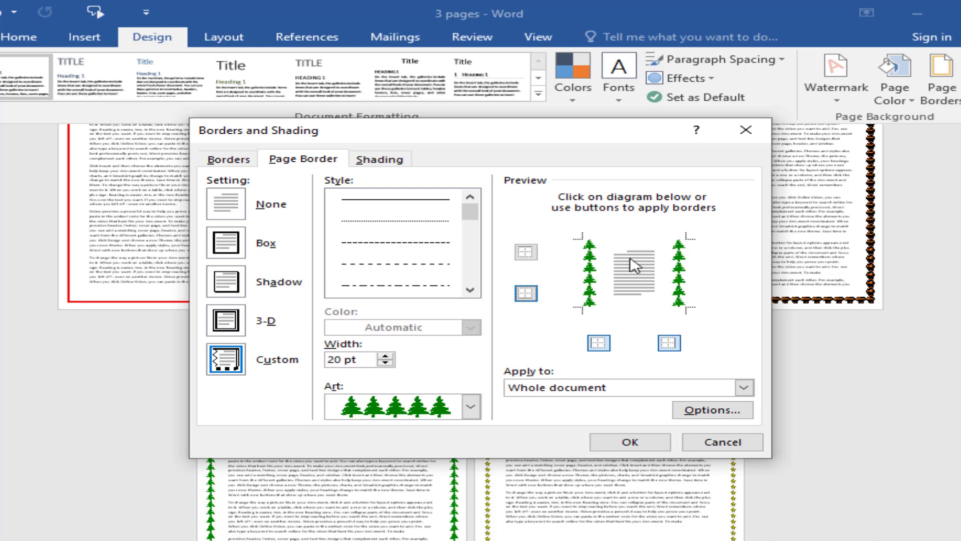
click(527, 253)
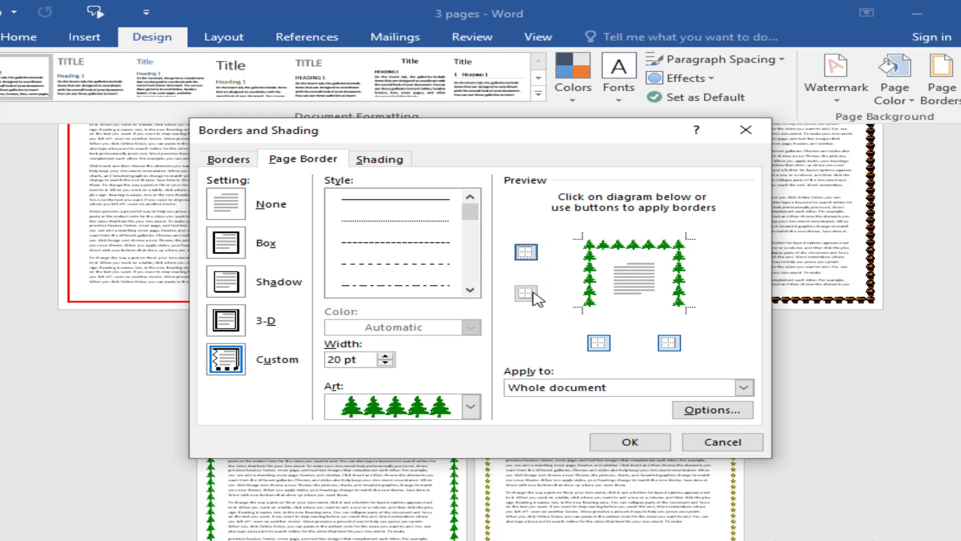
click(532, 294)
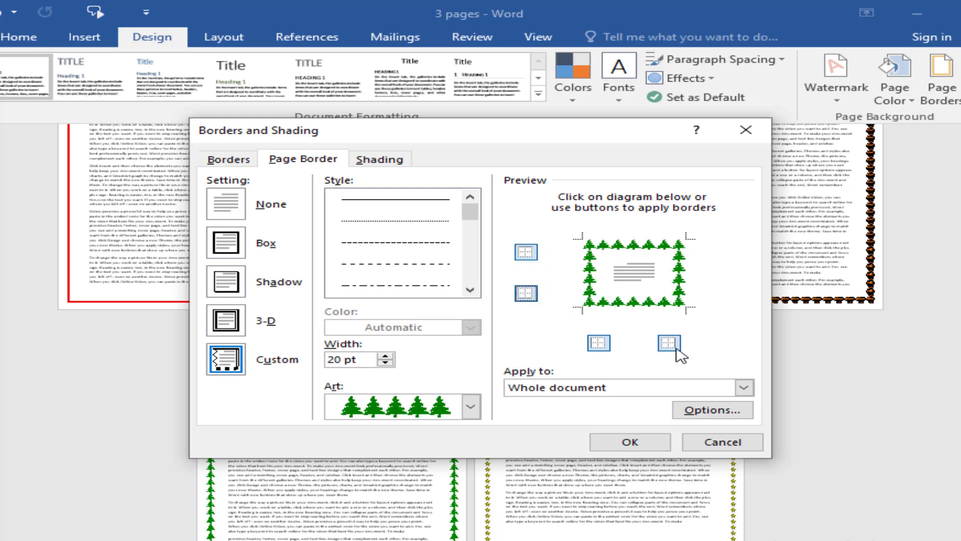
- Remove the left and right sides of page 4's tree border and apply the change to "This section"
click(676, 348)
click(598, 344)
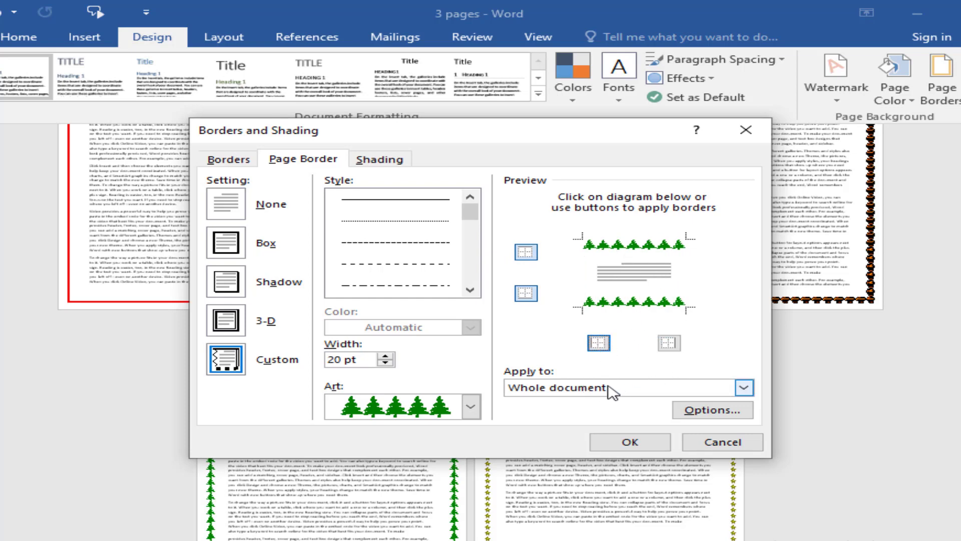
click(576, 387)
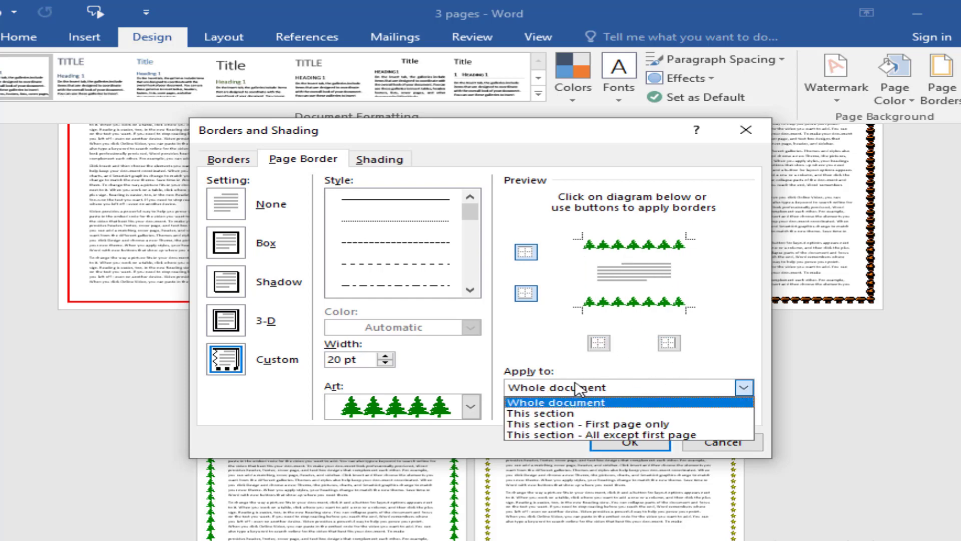
click(579, 413)
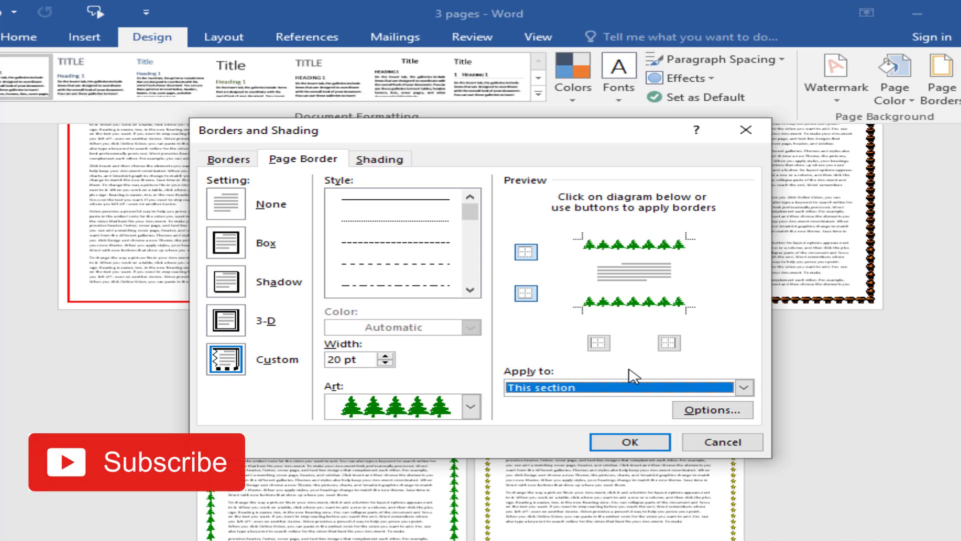
click(637, 444)
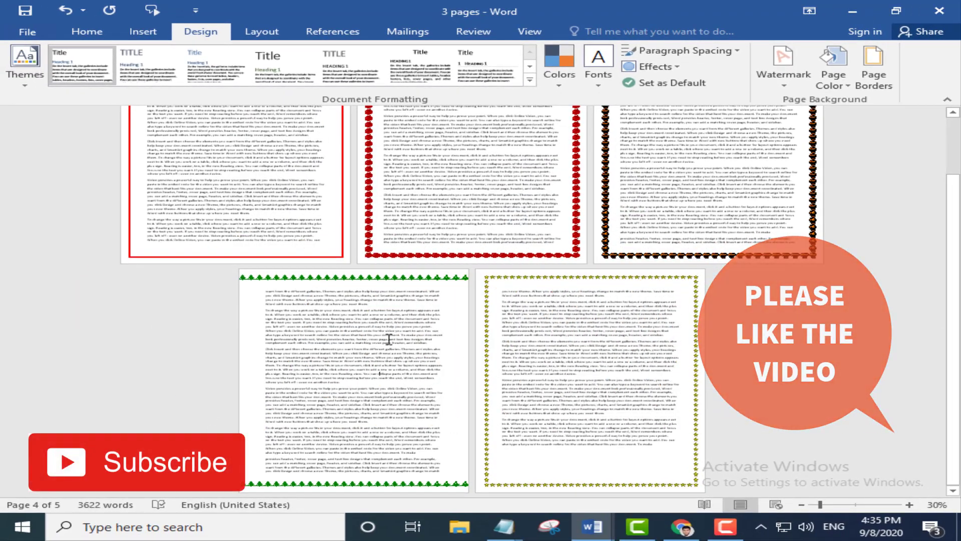
- Examine the tree border along the top and bottom edges of page 4
ctrl+scroll(389, 366, up, 4)
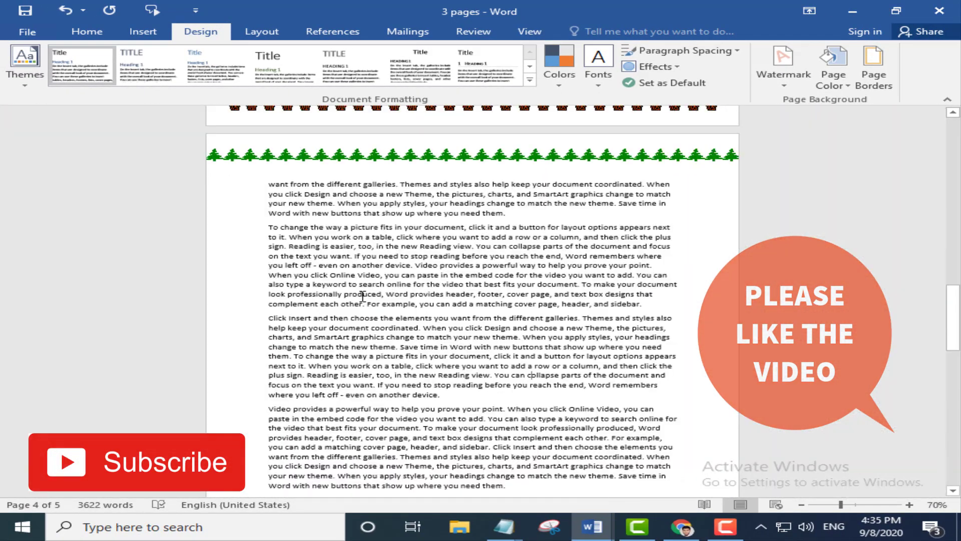
scroll(364, 296, up, 1)
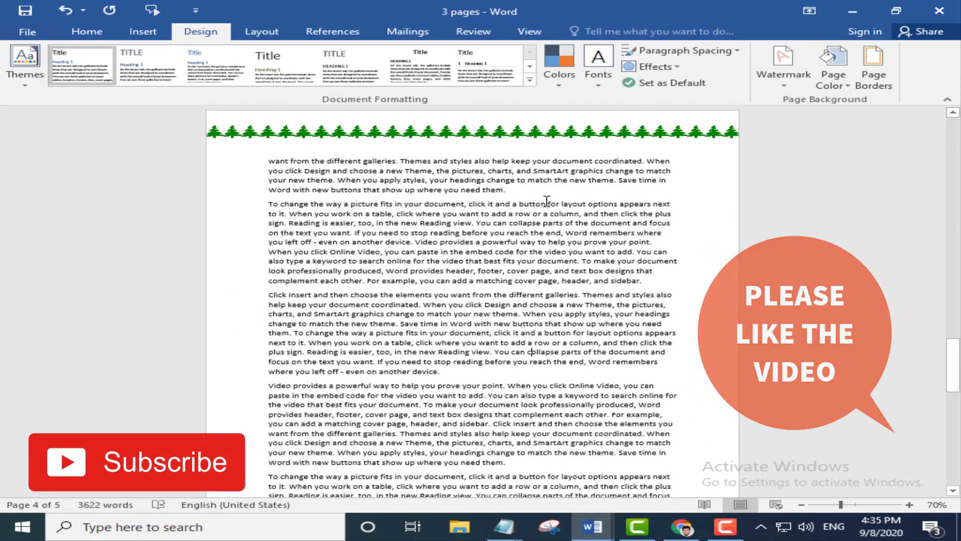
ctrl+scroll(497, 143, down, 1)
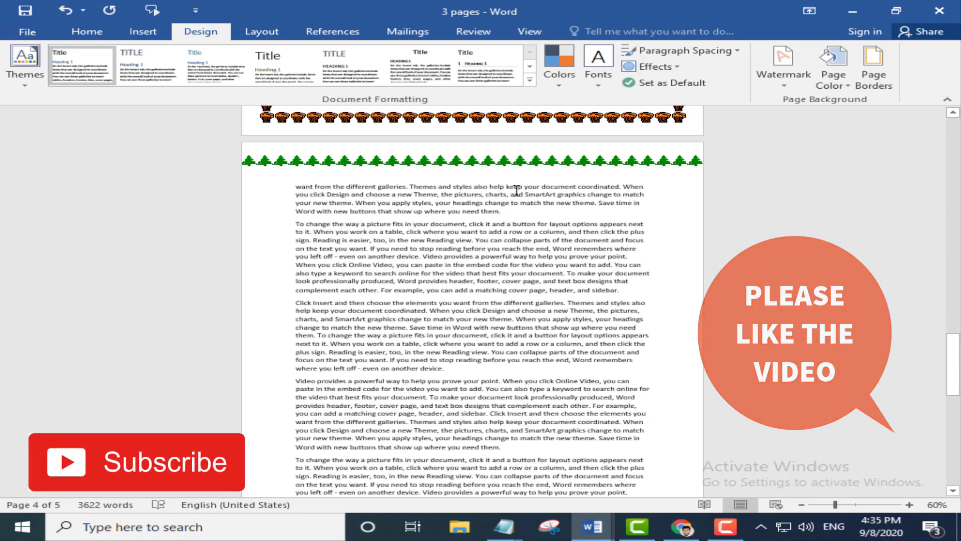
scroll(526, 231, down, 1)
scroll(529, 238, down, 2)
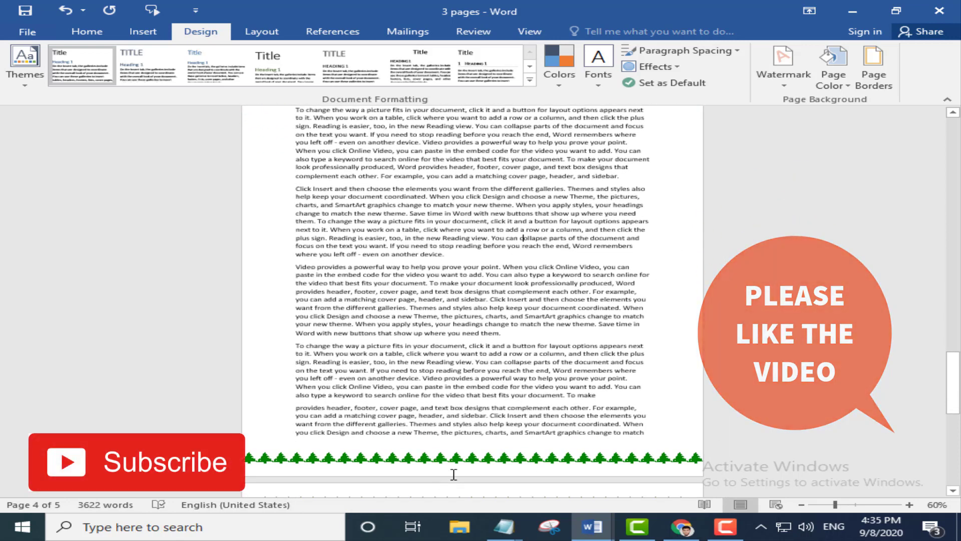